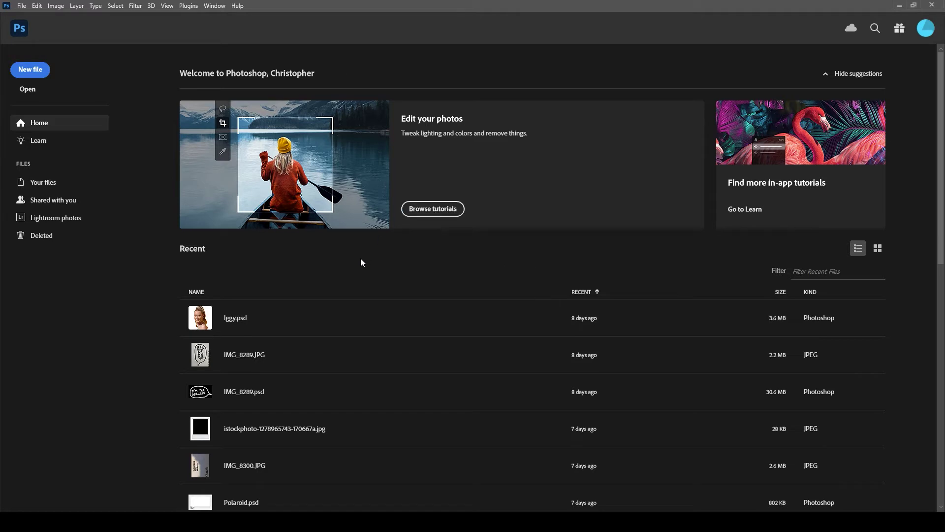
# - Create an 8.5 by 11 inch document at 300 ppi and add a new empty layer above the Background
pyautogui.click(42, 75)
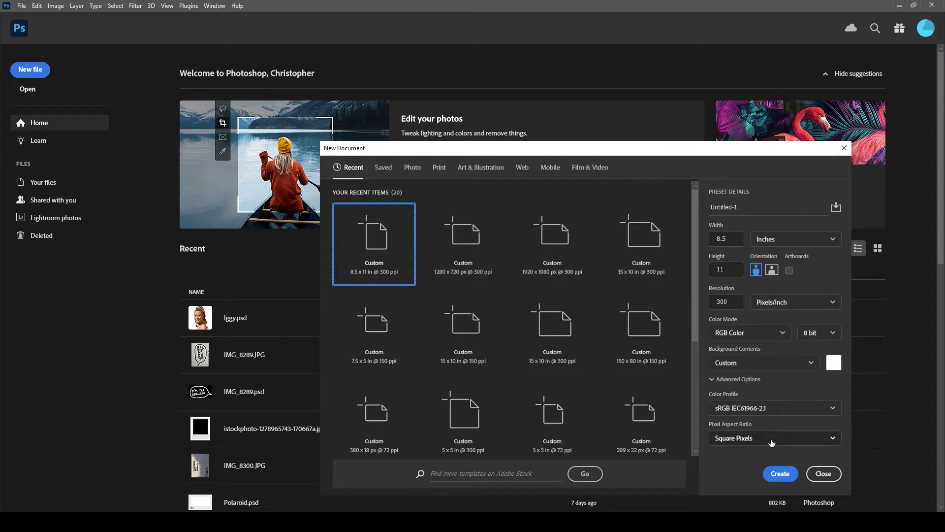
pyautogui.click(769, 478)
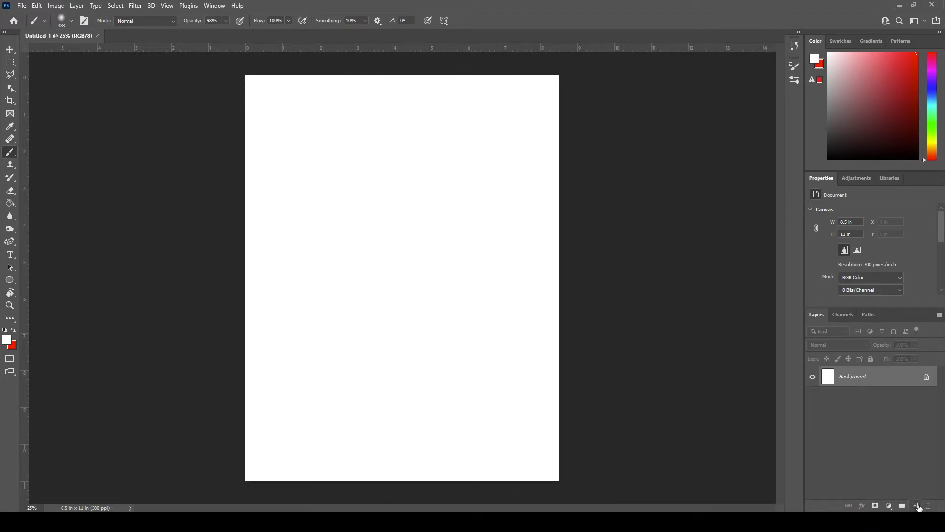
pyautogui.click(916, 505)
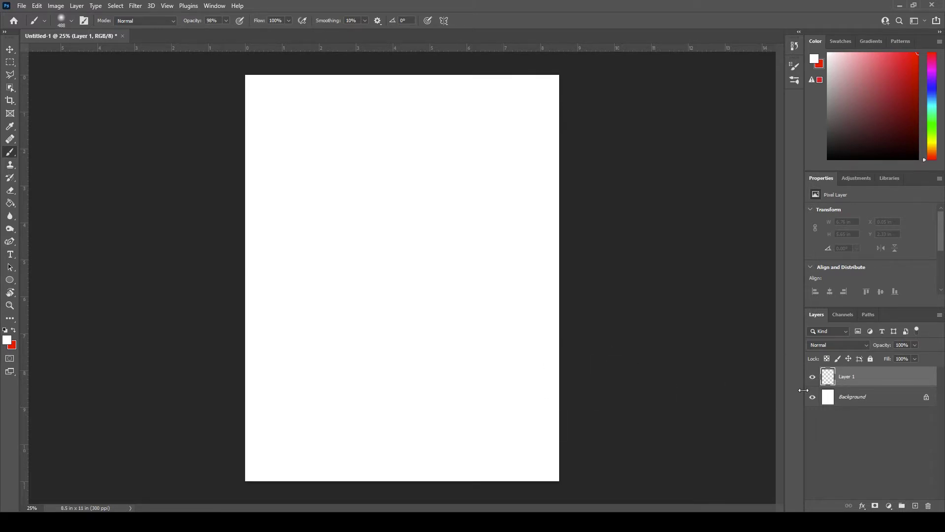
# - Place the download (1) portrait from the Downloads folder in the centre of the page
pyautogui.hotkey('alt', 'Tab')
pyautogui.click(242, 240)
pyautogui.moveTo(384, 197); pyautogui.dragTo(403, 302)
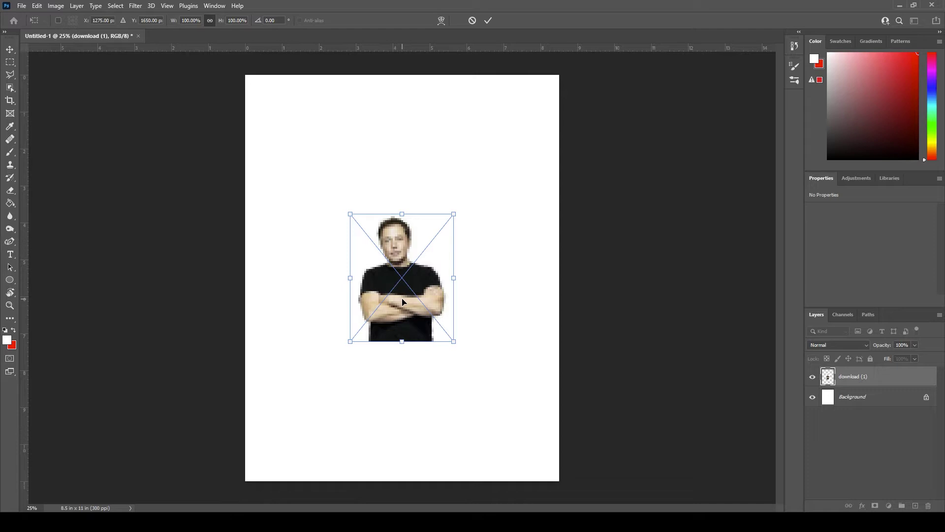
# - Enlarge the placed portrait to about 3.38 by 4.15 in and rasterize its layer
pyautogui.moveTo(453, 214)
pyautogui.mouseDown()
pyautogui.moveTo(408, 286)
pyautogui.moveTo(452, 216)
pyautogui.moveTo(484, 275)
pyautogui.moveTo(432, 352)
pyautogui.moveTo(456, 223)
pyautogui.moveTo(448, 217)
pyautogui.mouseUp()
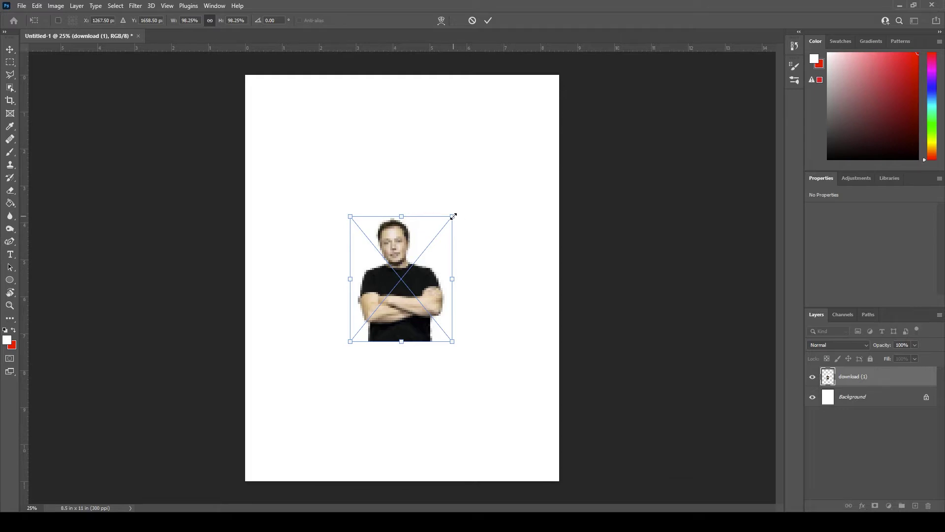
pyautogui.moveTo(453, 216); pyautogui.dragTo(475, 188)
pyautogui.press('Return')
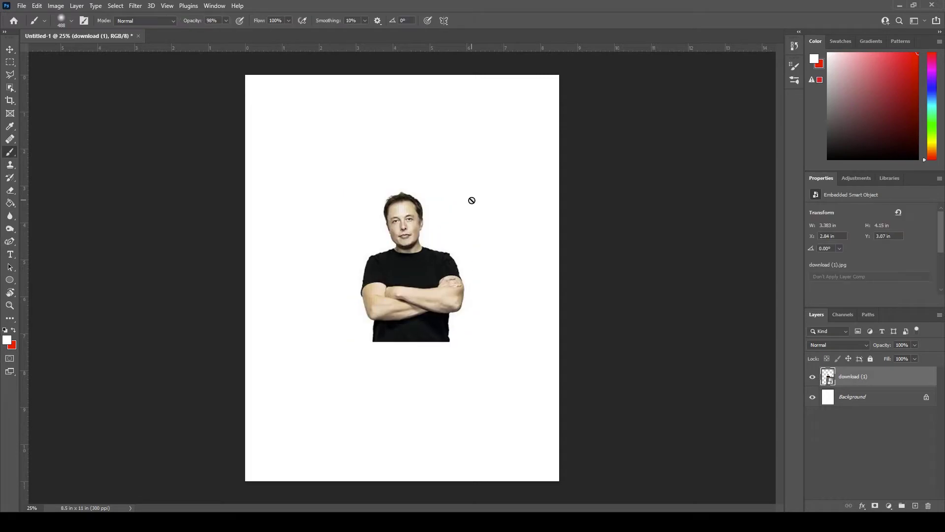
pyautogui.press('b')
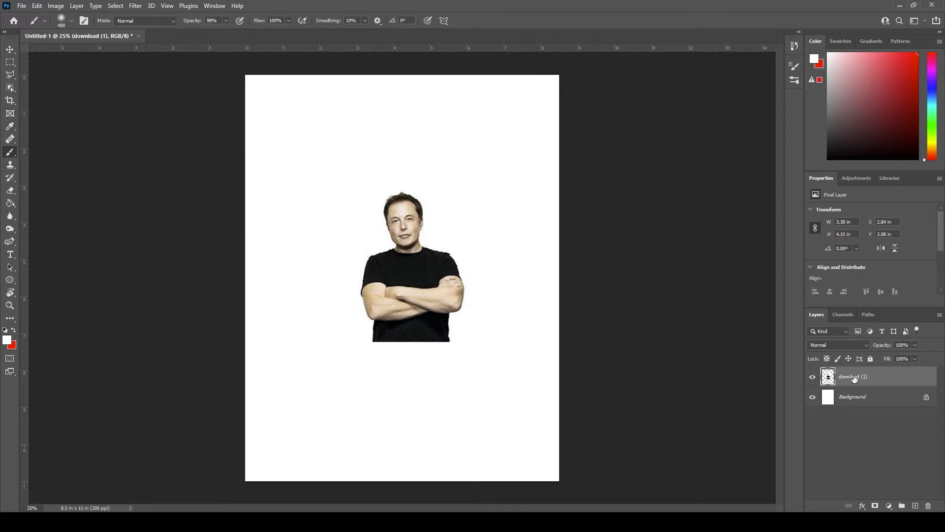
# - Unlock the Background layer and place the sunny-day-08 image directly above it, about 1.37 in below the page's upper edge
pyautogui.click(857, 400)
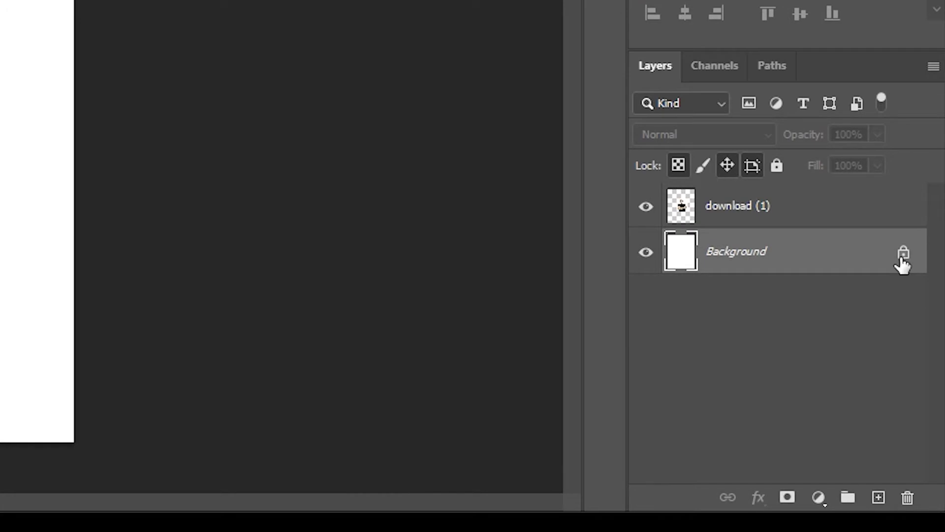
pyautogui.click(903, 255)
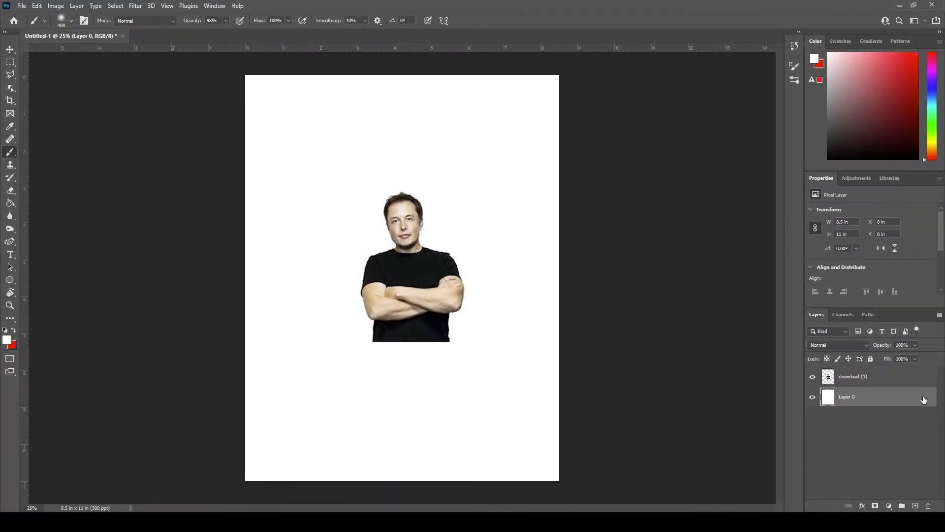
pyautogui.click(79, 522)
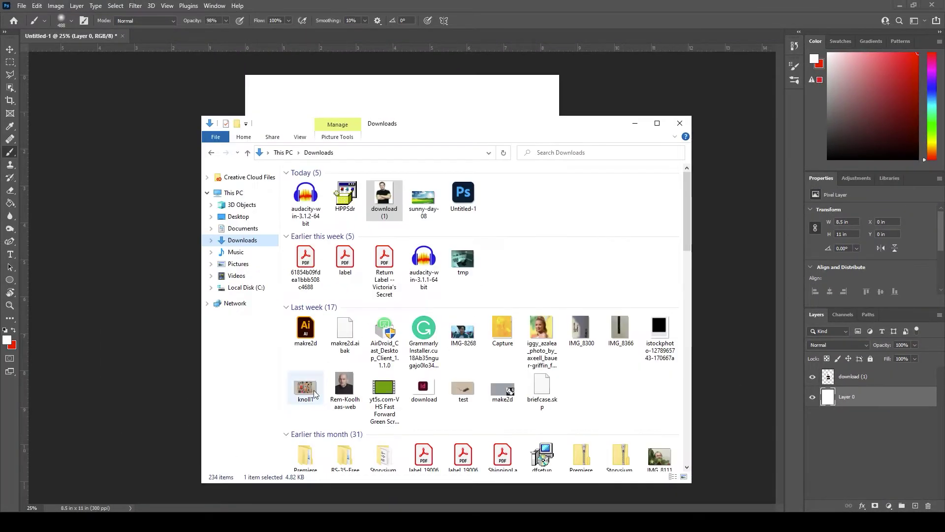
pyautogui.moveTo(418, 207); pyautogui.dragTo(466, 93)
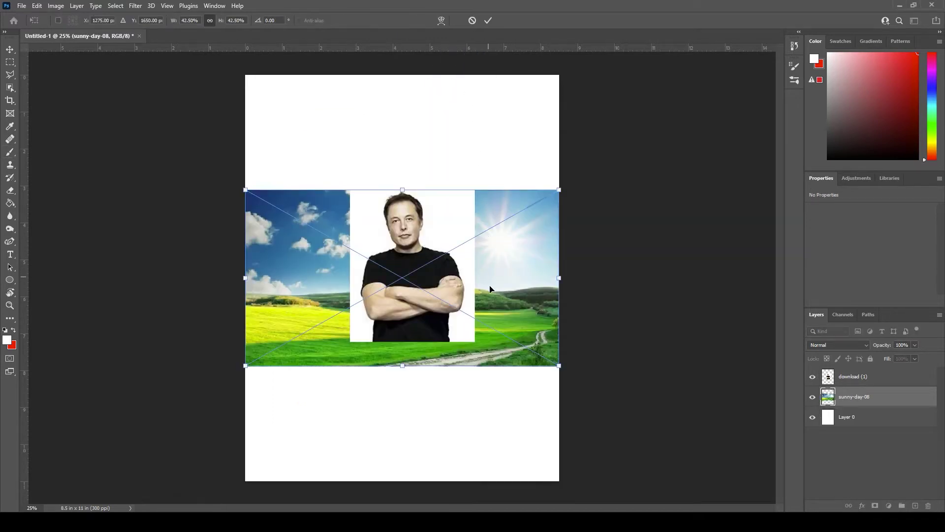
pyautogui.moveTo(492, 333); pyautogui.dragTo(493, 273)
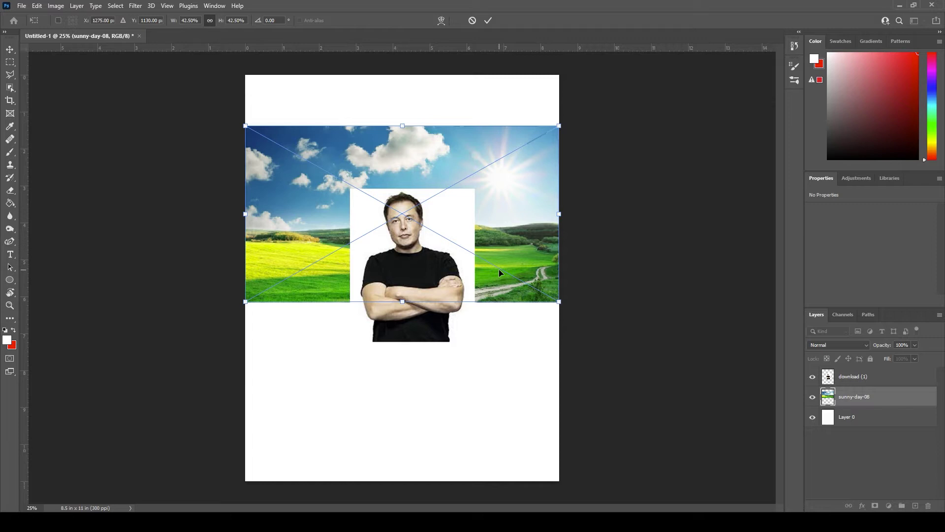
pyautogui.press('Return')
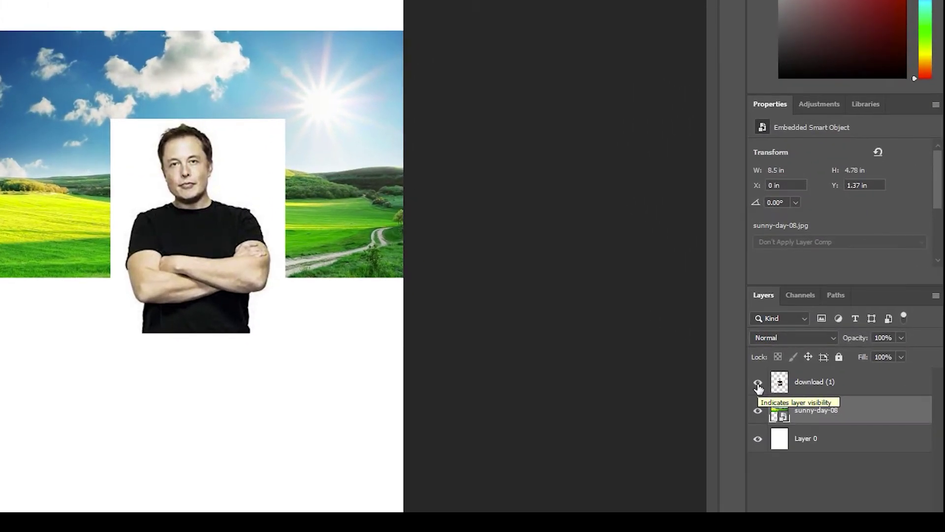
# - Compare the artwork with the download (1) and sunny-day-08 layers hidden and shown in turn
pyautogui.click(768, 383)
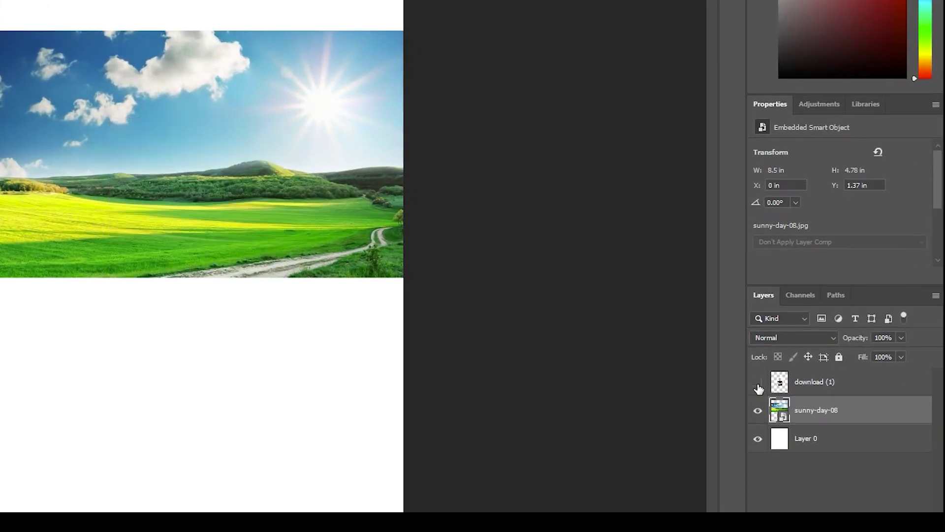
pyautogui.click(758, 386)
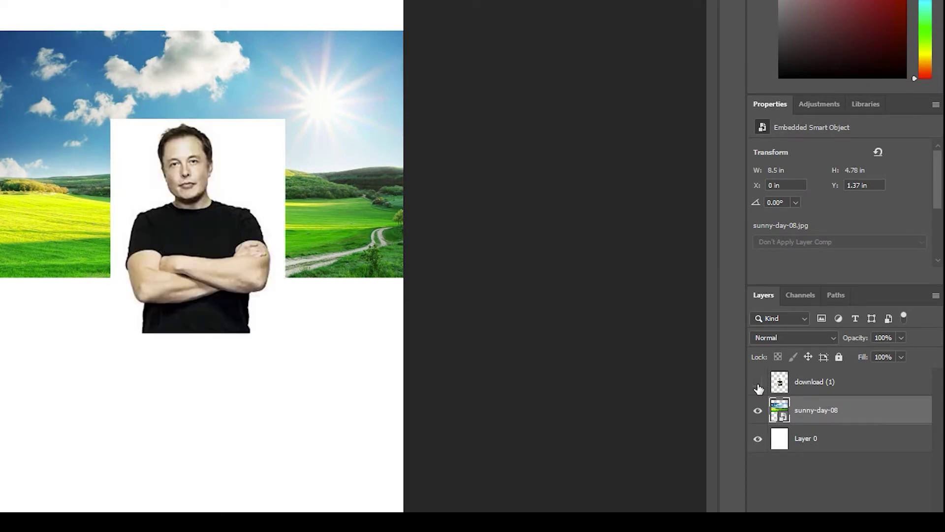
pyautogui.click(758, 386)
pyautogui.click(758, 386)
pyautogui.click(758, 386)
pyautogui.click(758, 386)
pyautogui.click(757, 414)
pyautogui.click(757, 413)
pyautogui.click(757, 414)
pyautogui.click(757, 414)
# - Move the download (1) layer beneath sunny-day-08 and restore it to the top of the layer stack
pyautogui.click(810, 385)
pyautogui.moveTo(811, 386); pyautogui.dragTo(798, 432)
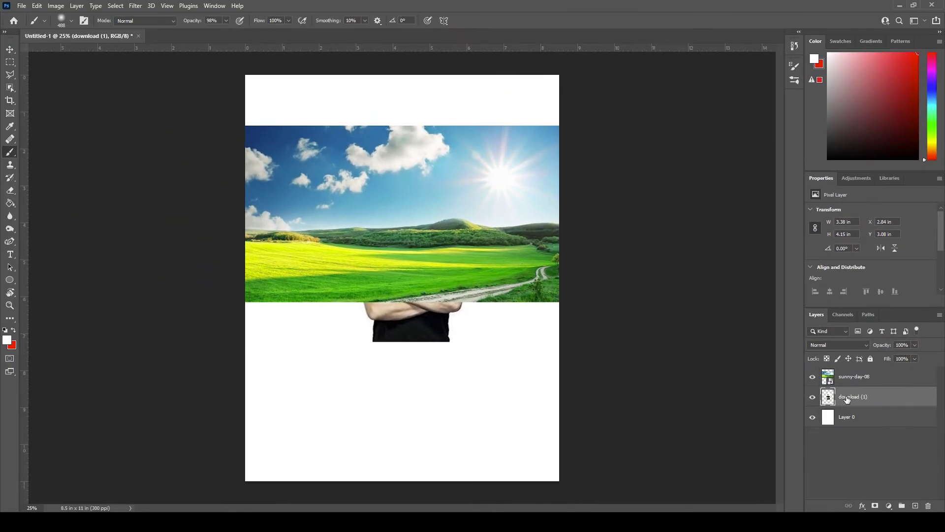
pyautogui.moveTo(847, 399); pyautogui.dragTo(848, 376)
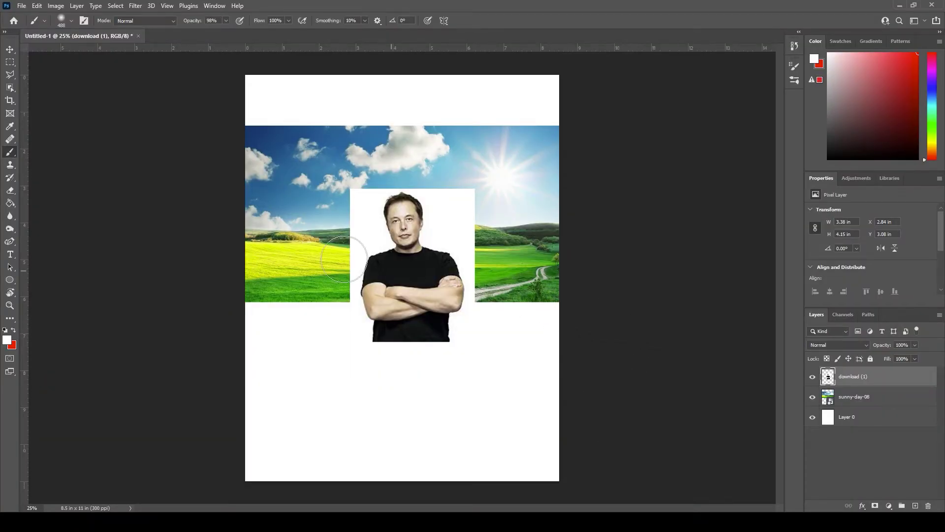
# - Paint a diagonal red brush stroke directly on the download (1) layer across the portrait, check the layer's visibility, and undo the stroke
pyautogui.click(13, 329)
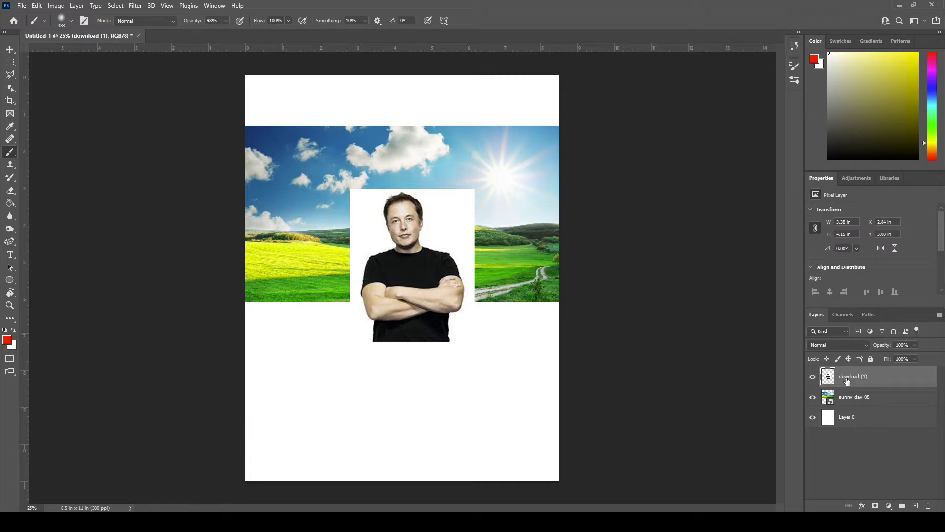
pyautogui.moveTo(476, 186); pyautogui.dragTo(374, 295)
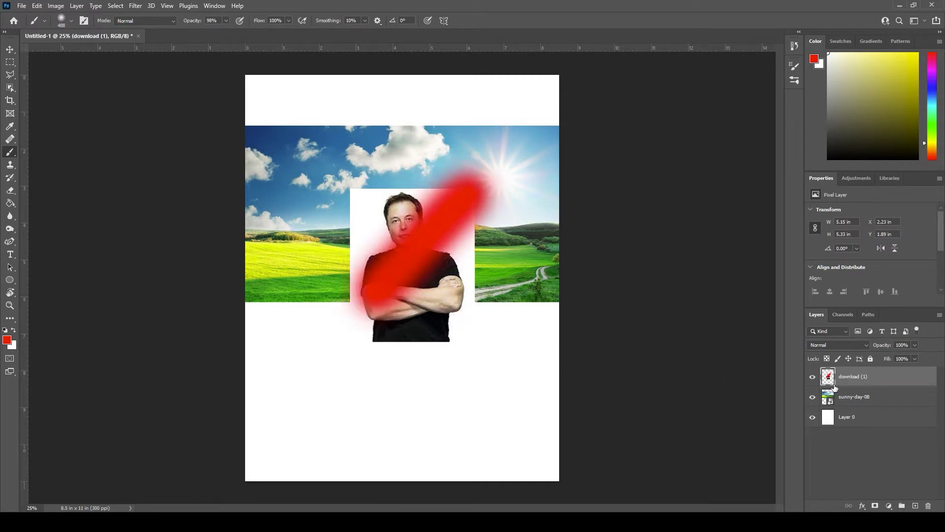
pyautogui.click(812, 378)
pyautogui.click(812, 377)
pyautogui.hotkey('ctrl', 'z')
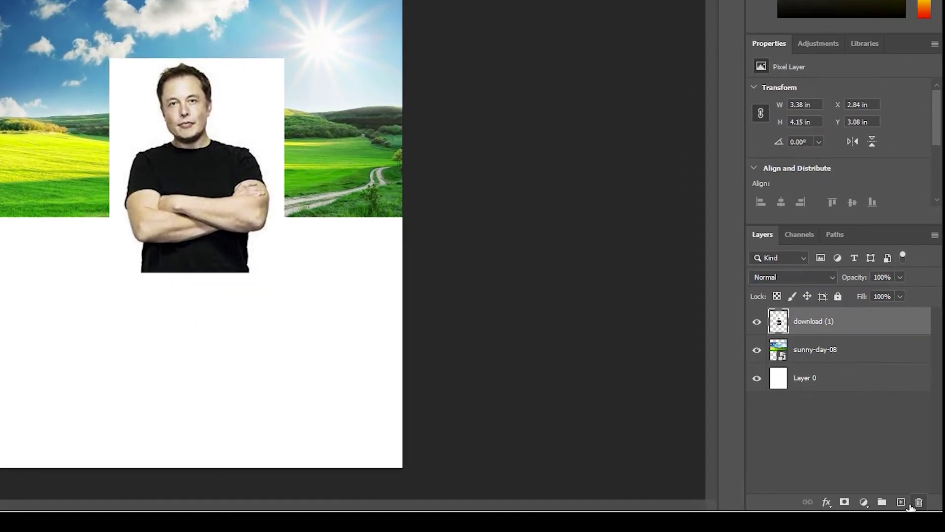
# - Create a layer named Brush above download (1) and paint a diagonal red stroke across the portrait on it
pyautogui.click(900, 502)
pyautogui.doubleClick(808, 325)
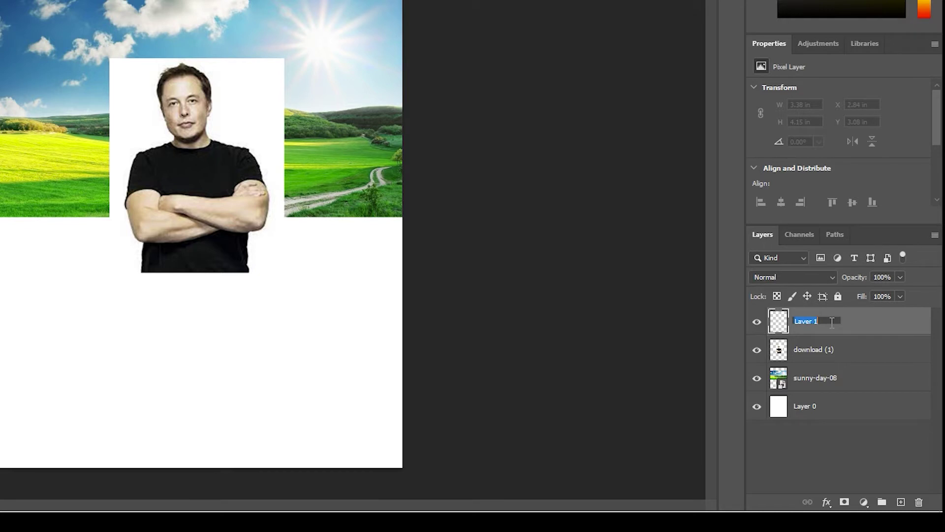
pyautogui.write('Brush')
pyautogui.press('Return')
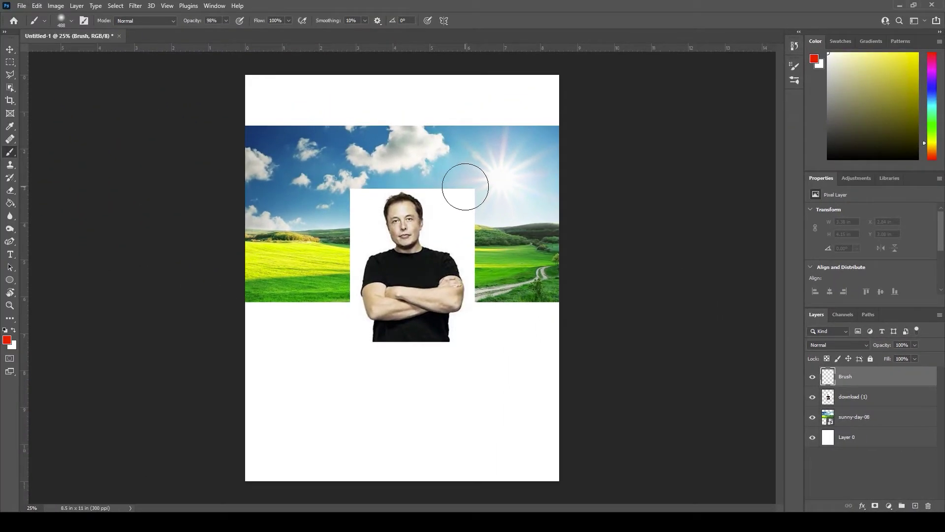
pyautogui.moveTo(445, 160); pyautogui.dragTo(299, 314)
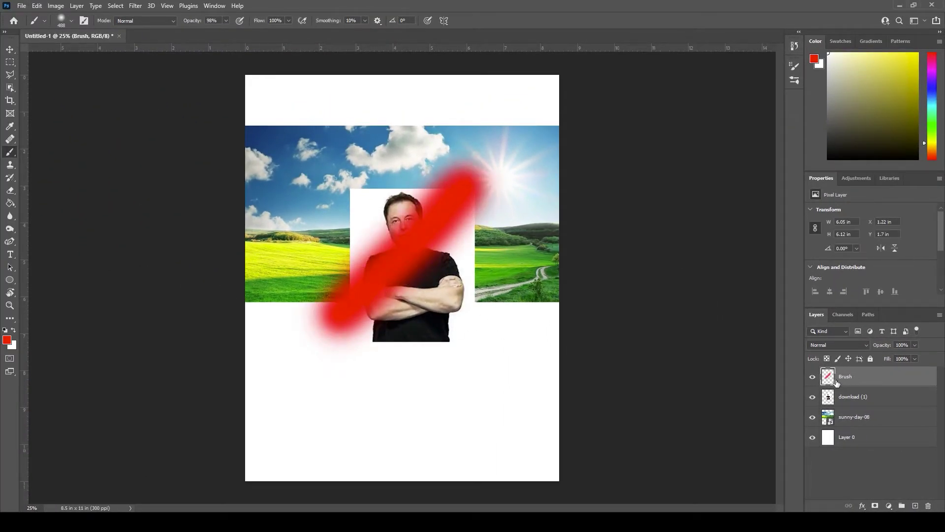
# - Compare the artwork with the Brush and download (1) layers hidden and shown, and delete the Brush layer
pyautogui.click(812, 378)
pyautogui.click(813, 378)
pyautogui.click(813, 377)
pyautogui.click(813, 378)
pyautogui.click(813, 398)
pyautogui.click(813, 396)
pyautogui.click(813, 377)
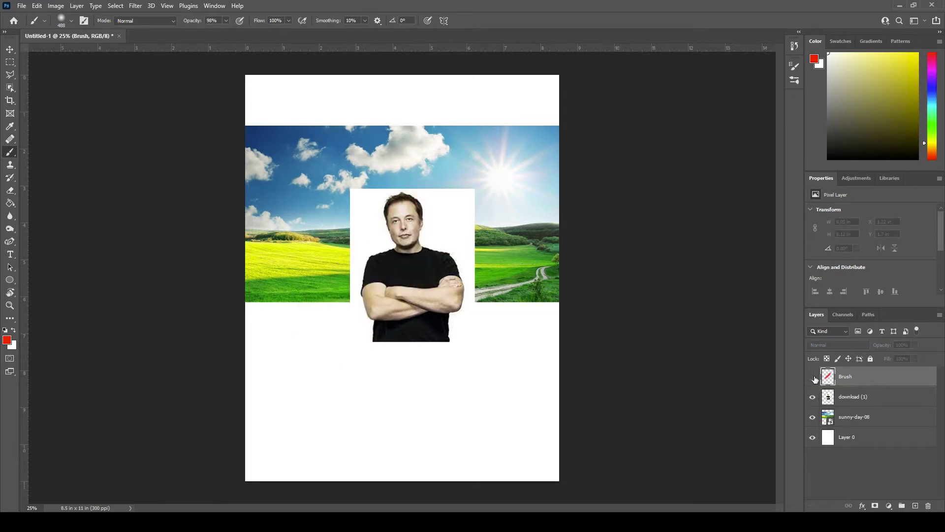
pyautogui.moveTo(856, 379)
pyautogui.mouseDown()
pyautogui.moveTo(915, 443)
pyautogui.moveTo(929, 506)
pyautogui.mouseUp()
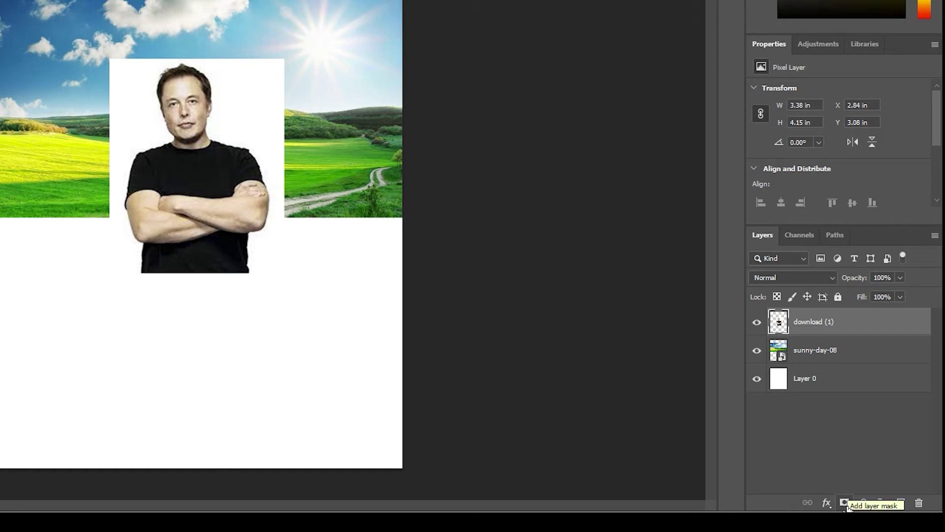
# - Add a layer mask to the download (1) layer and make the mask the active painting target
pyautogui.click(844, 503)
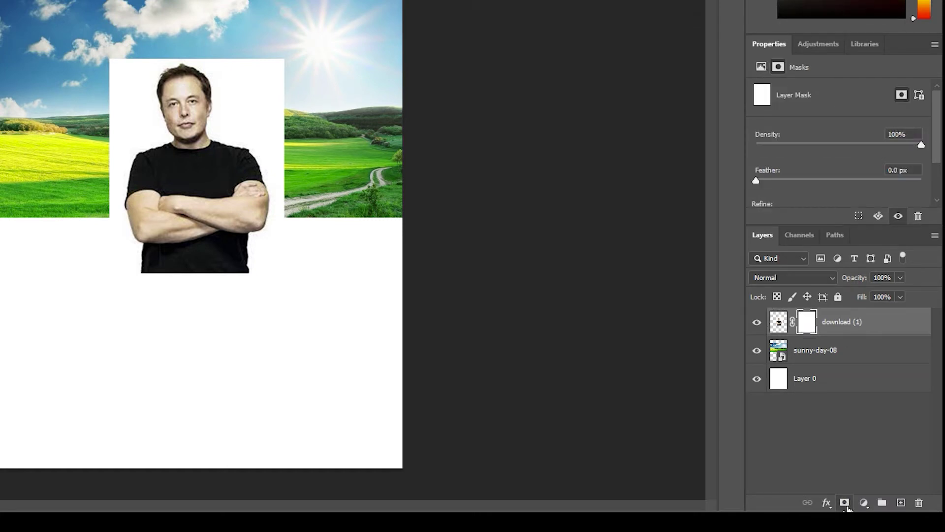
pyautogui.click(783, 332)
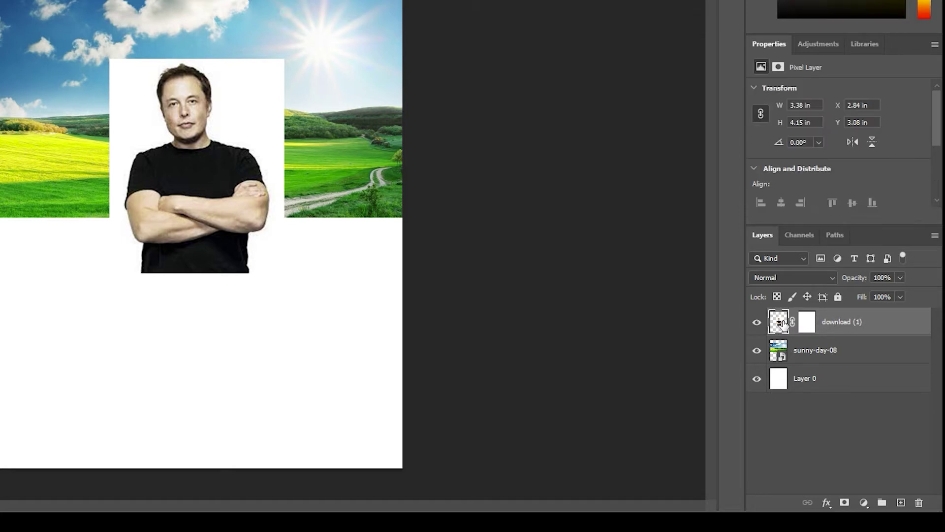
pyautogui.click(807, 327)
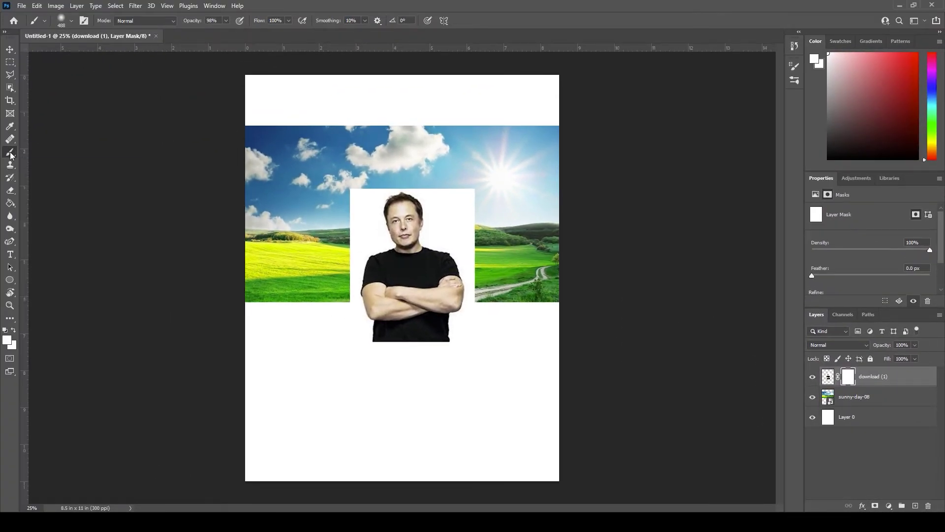
# - Set the foreground color to black (000000) and paint on the mask to hide the white area around the portrait's head and shoulders
pyautogui.click(7, 339)
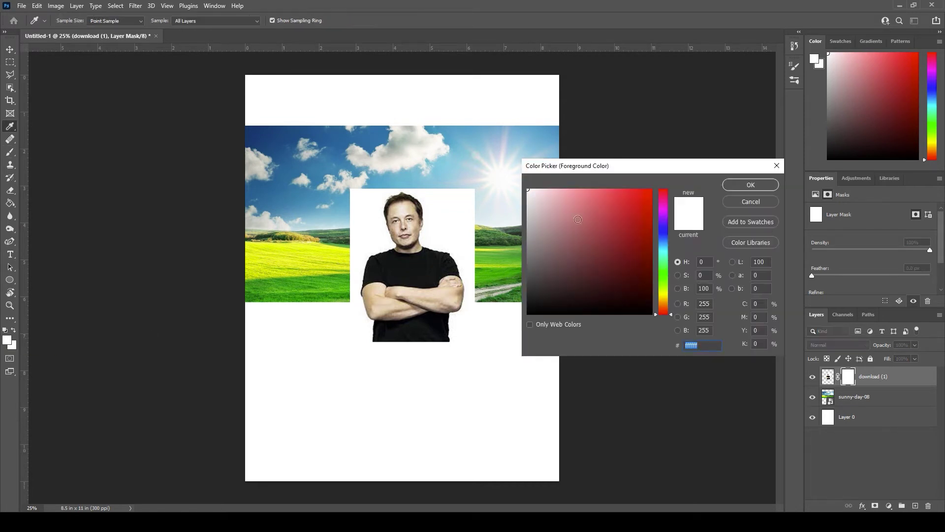
pyautogui.moveTo(578, 219); pyautogui.dragTo(492, 359)
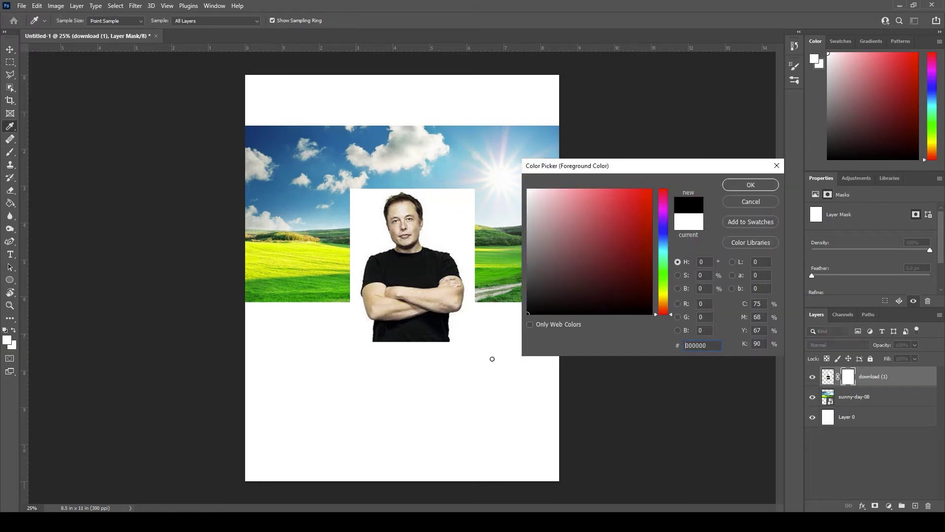
pyautogui.click(749, 186)
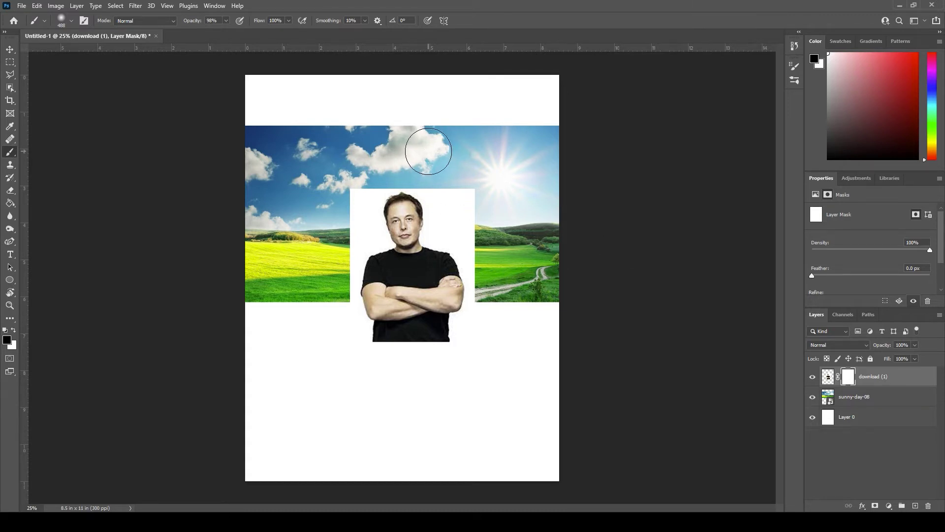
pyautogui.moveTo(424, 153)
pyautogui.mouseDown()
pyautogui.moveTo(458, 185)
pyautogui.moveTo(475, 225)
pyautogui.moveTo(464, 249)
pyautogui.moveTo(467, 190)
pyautogui.mouseUp()
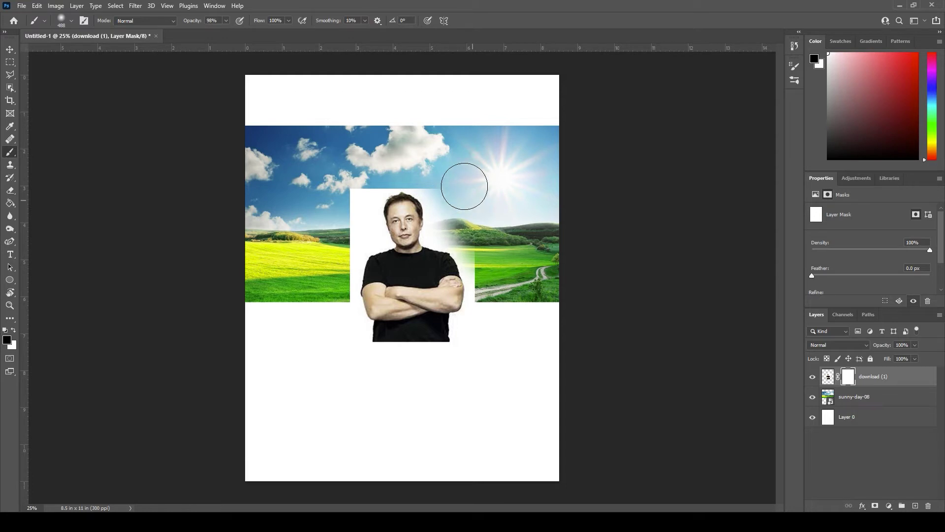
pyautogui.moveTo(357, 197)
pyautogui.mouseDown()
pyautogui.moveTo(332, 247)
pyautogui.moveTo(366, 171)
pyautogui.moveTo(421, 152)
pyautogui.moveTo(470, 212)
pyautogui.moveTo(491, 268)
pyautogui.moveTo(473, 235)
pyautogui.moveTo(455, 227)
pyautogui.moveTo(447, 185)
pyautogui.moveTo(418, 163)
pyautogui.moveTo(380, 161)
pyautogui.moveTo(325, 269)
pyautogui.mouseUp()
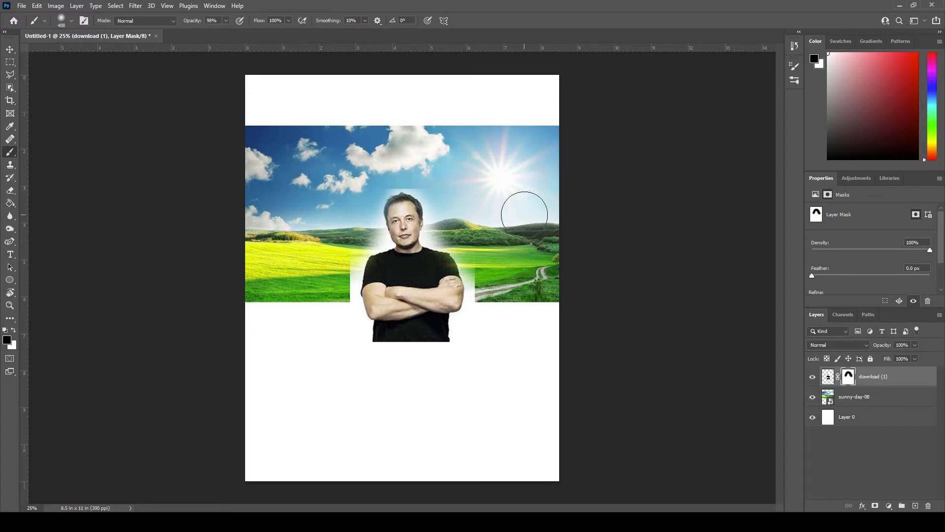
# - Switch the foreground color to white and paint over the mask's black areas to restore the portrait's white surroundings
pyautogui.click(14, 332)
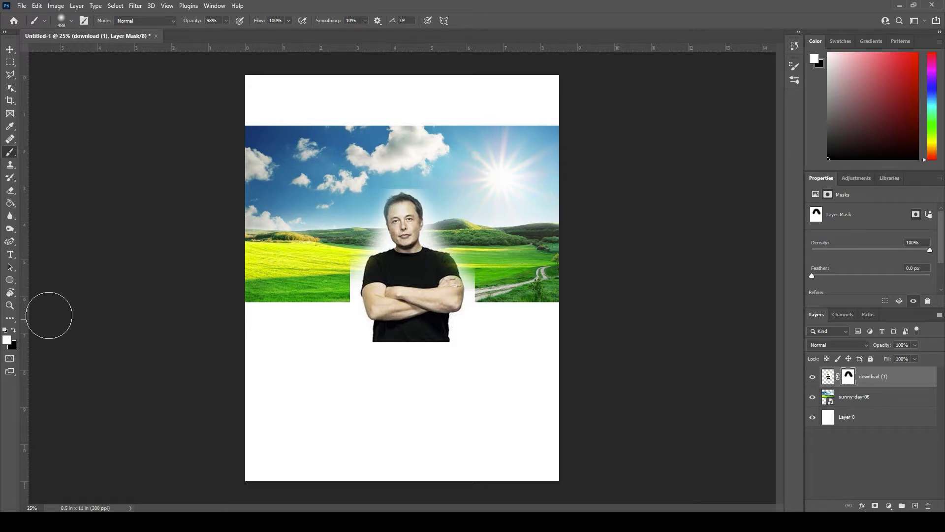
pyautogui.moveTo(397, 183)
pyautogui.mouseDown()
pyautogui.moveTo(389, 180)
pyautogui.moveTo(352, 285)
pyautogui.moveTo(373, 165)
pyautogui.moveTo(458, 246)
pyautogui.moveTo(476, 148)
pyautogui.moveTo(464, 273)
pyautogui.moveTo(491, 310)
pyautogui.moveTo(487, 266)
pyautogui.mouseUp()
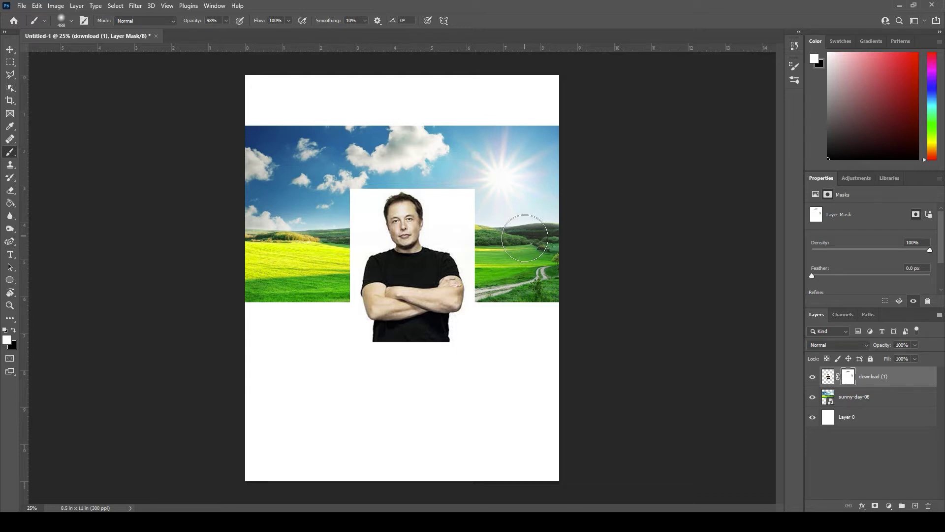
# - Switch the foreground color to black and paint on the download (1) mask to hide the white area around the portrait's head, shoulders and arms
pyautogui.click(13, 330)
pyautogui.moveTo(360, 175)
pyautogui.mouseDown()
pyautogui.moveTo(334, 252)
pyautogui.moveTo(359, 207)
pyautogui.mouseUp()
pyautogui.moveTo(463, 206)
pyautogui.mouseDown()
pyautogui.moveTo(499, 261)
pyautogui.moveTo(443, 197)
pyautogui.moveTo(445, 158)
pyautogui.mouseUp()
pyautogui.moveTo(320, 291)
pyautogui.mouseDown()
pyautogui.moveTo(325, 305)
pyautogui.moveTo(344, 276)
pyautogui.moveTo(328, 320)
pyautogui.mouseUp()
pyautogui.moveTo(442, 264)
pyautogui.mouseDown()
pyautogui.moveTo(478, 260)
pyautogui.moveTo(484, 300)
pyautogui.moveTo(460, 227)
pyautogui.moveTo(450, 229)
pyautogui.mouseUp()
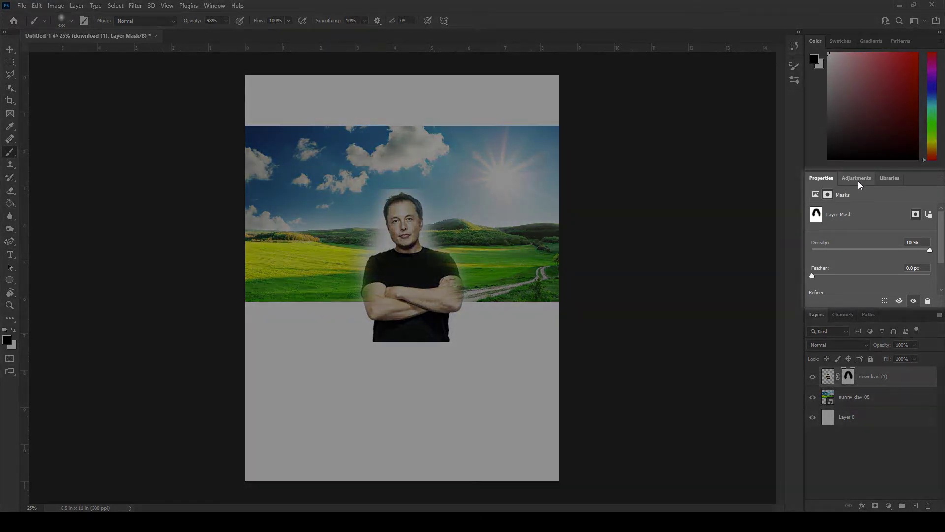
# - Add a Brightness/Contrast adjustment layer, clip it to the download (1) layer and set its brightness to -61
pyautogui.click(858, 180)
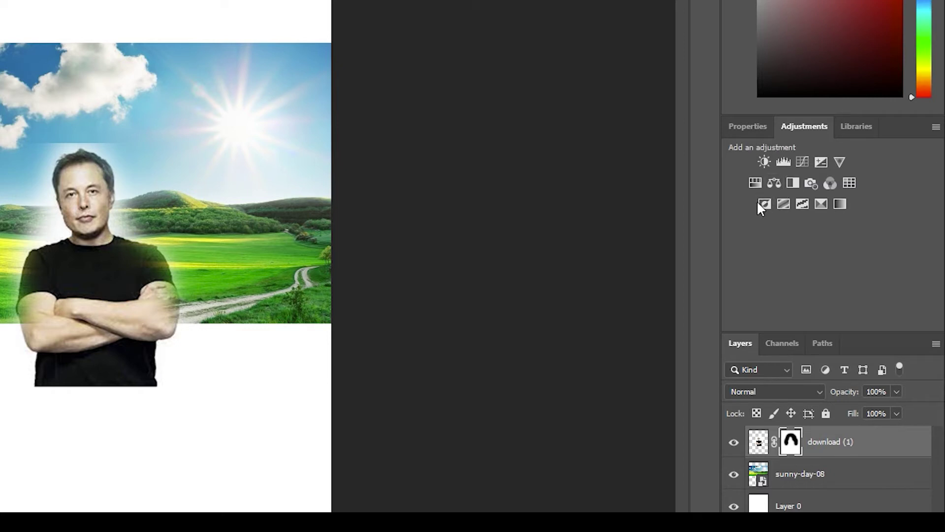
pyautogui.click(765, 162)
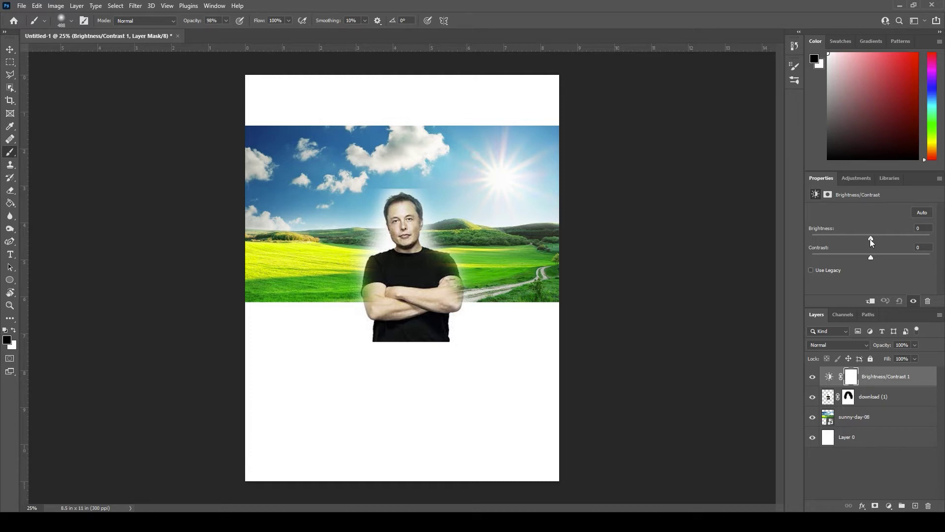
pyautogui.moveTo(870, 238)
pyautogui.mouseDown()
pyautogui.moveTo(917, 241)
pyautogui.moveTo(825, 250)
pyautogui.moveTo(873, 244)
pyautogui.mouseUp()
pyautogui.write('0')
pyautogui.keyDown('alt'); pyautogui.click(863, 383); pyautogui.keyUp('alt')
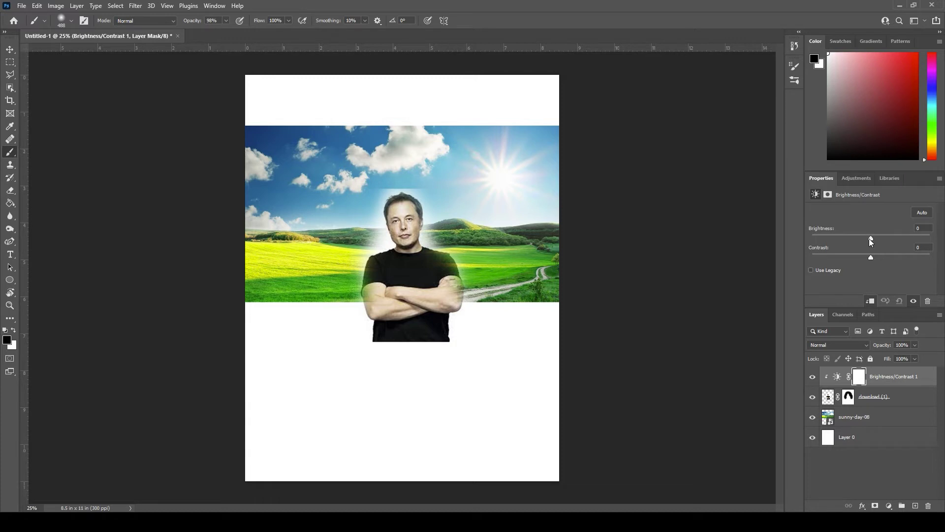
pyautogui.moveTo(873, 238); pyautogui.dragTo(847, 262)
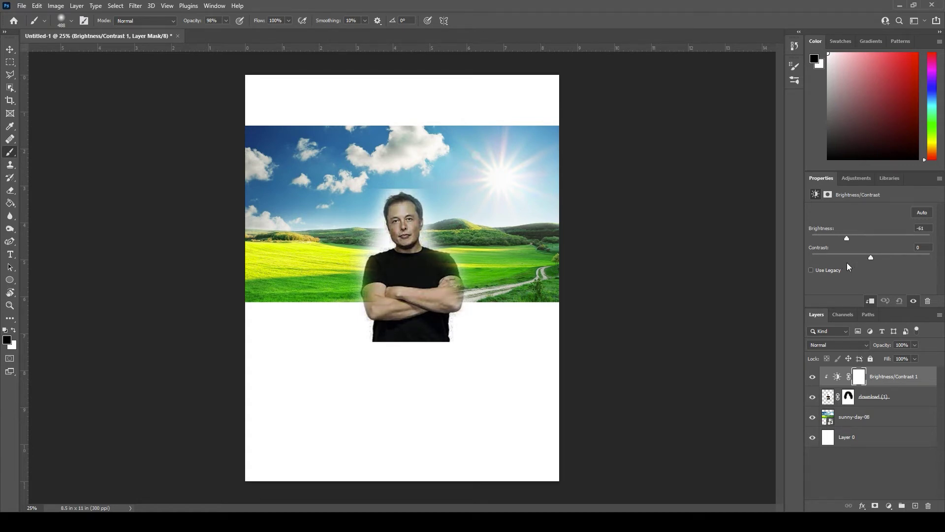
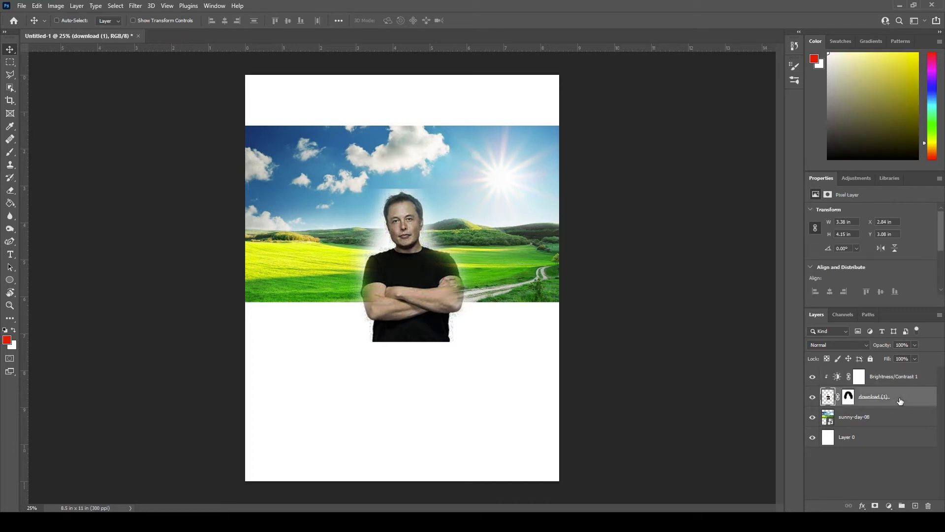
# - Move the portrait up to about Y 2.01 in, and shift it together with the sunny-day-08 landscape to the canvas's bottom edge
pyautogui.moveTo(392, 313); pyautogui.dragTo(394, 259)
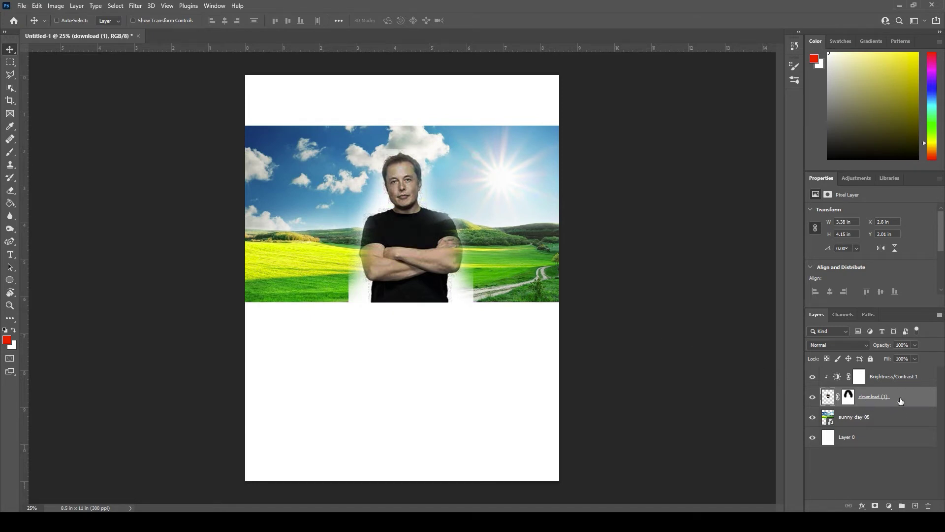
pyautogui.keyDown('shift'); pyautogui.click(884, 422); pyautogui.keyUp('shift')
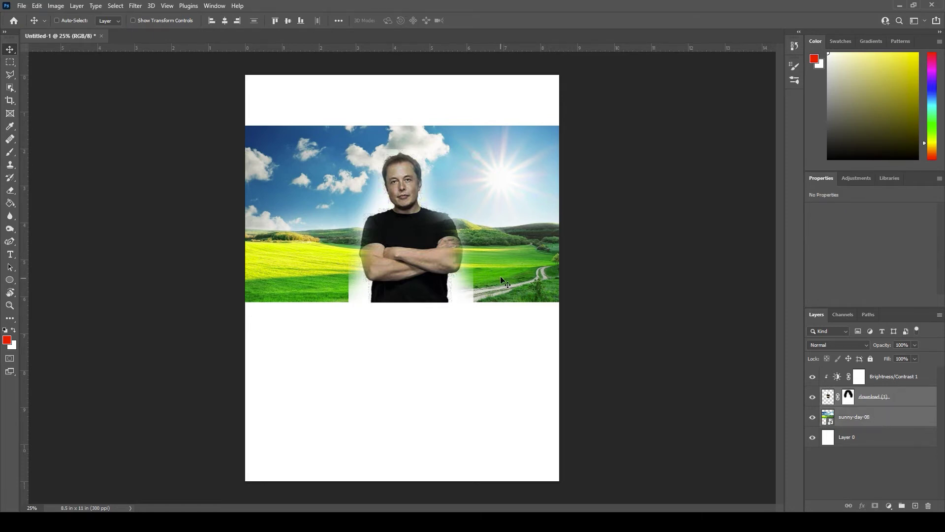
pyautogui.moveTo(497, 250); pyautogui.dragTo(498, 430)
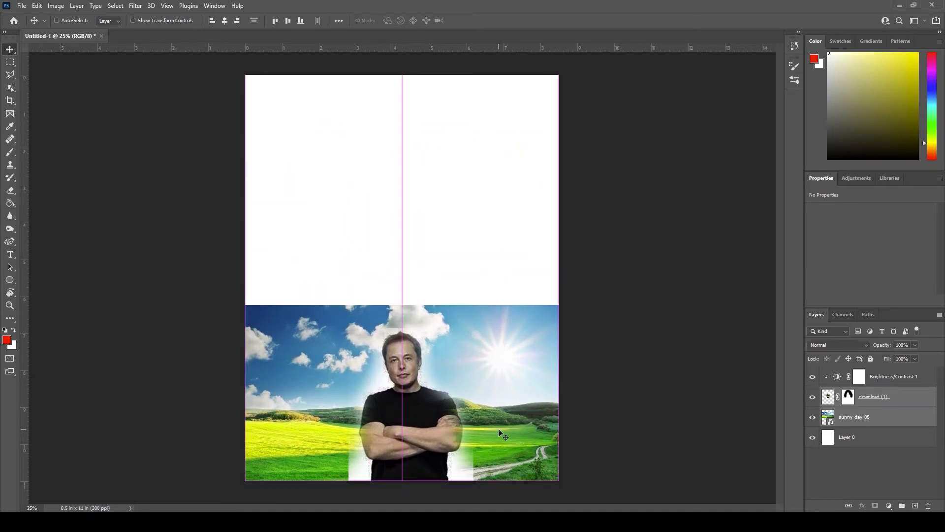
# - Crop away the empty white area above the landscape, leaving a canvas of about 8.5 × 4.78 in
pyautogui.click(11, 103)
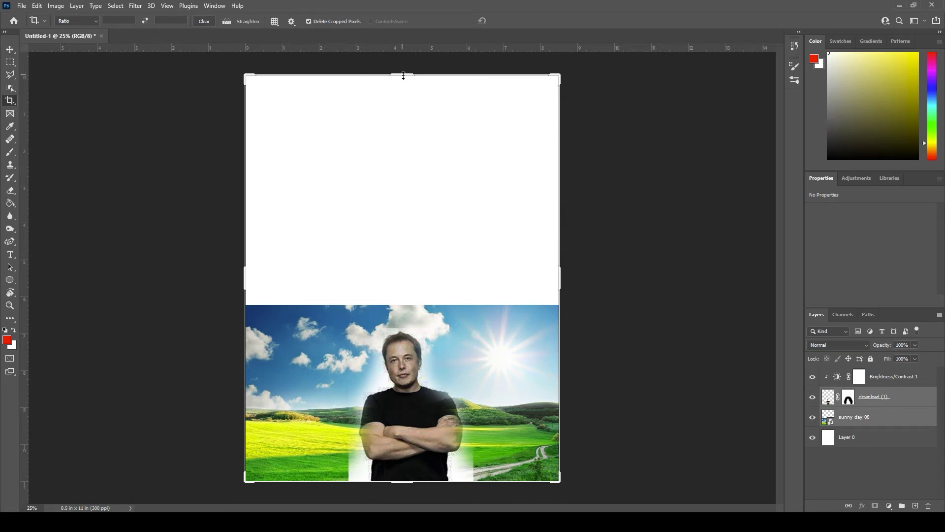
pyautogui.moveTo(404, 73); pyautogui.dragTo(412, 189)
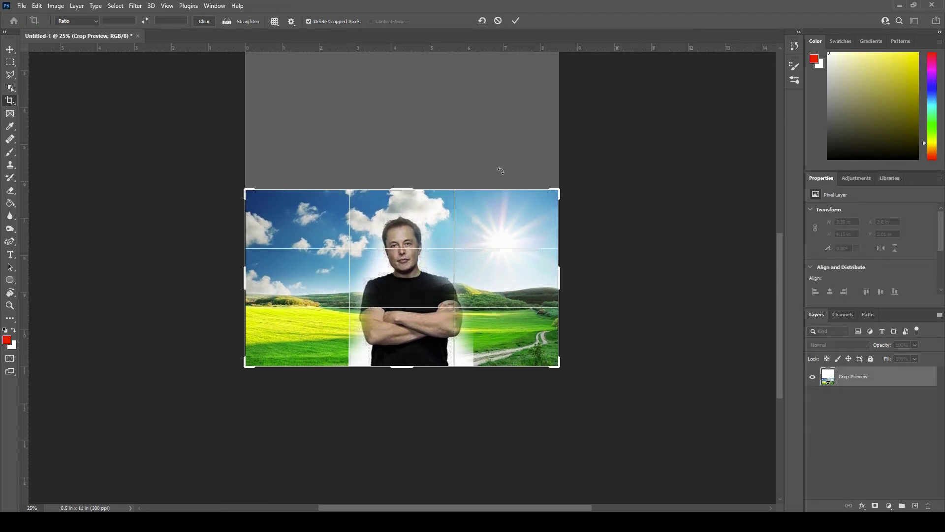
pyautogui.press('Return')
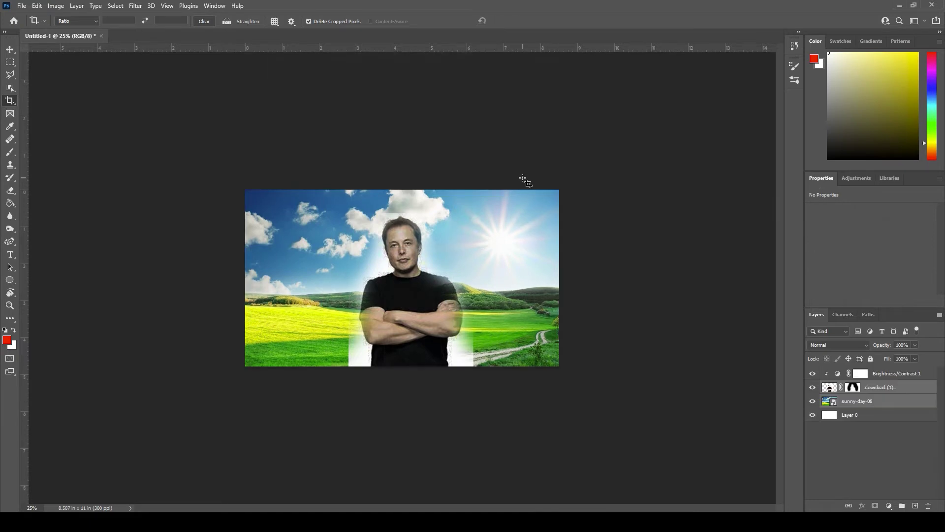
# - Delete the download (1) layer's mask and remove its white background by object-selecting the man, inverting the selection and deleting it
pyautogui.click(853, 389)
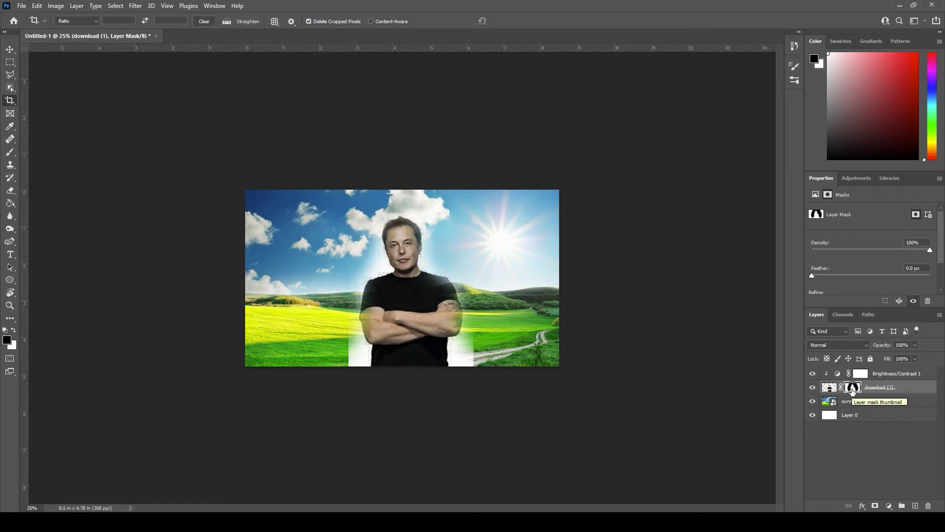
pyautogui.press('Delete')
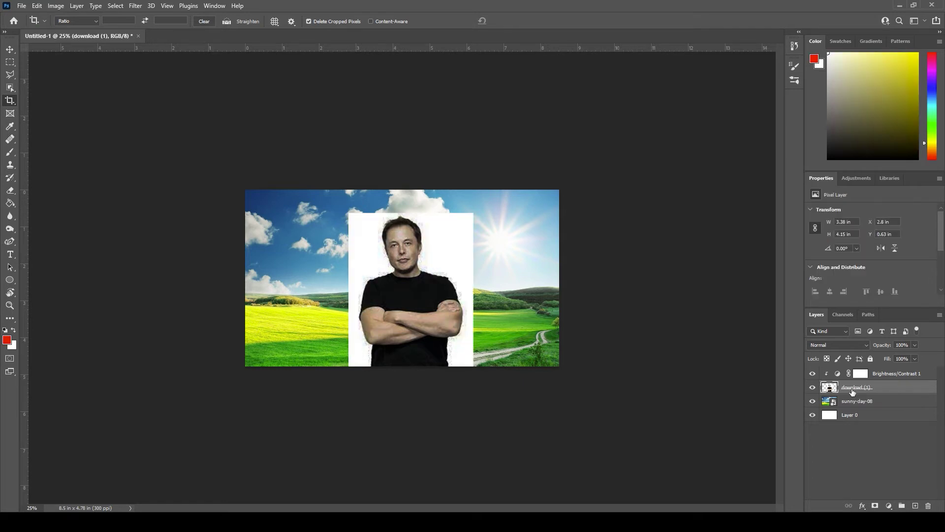
pyautogui.click(10, 88)
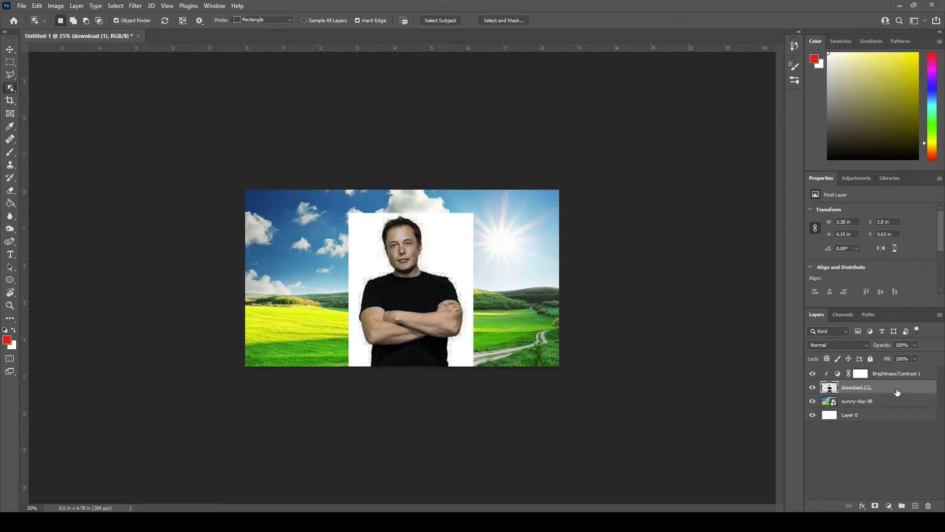
pyautogui.moveTo(348, 210); pyautogui.dragTo(474, 373)
pyautogui.click(116, 6)
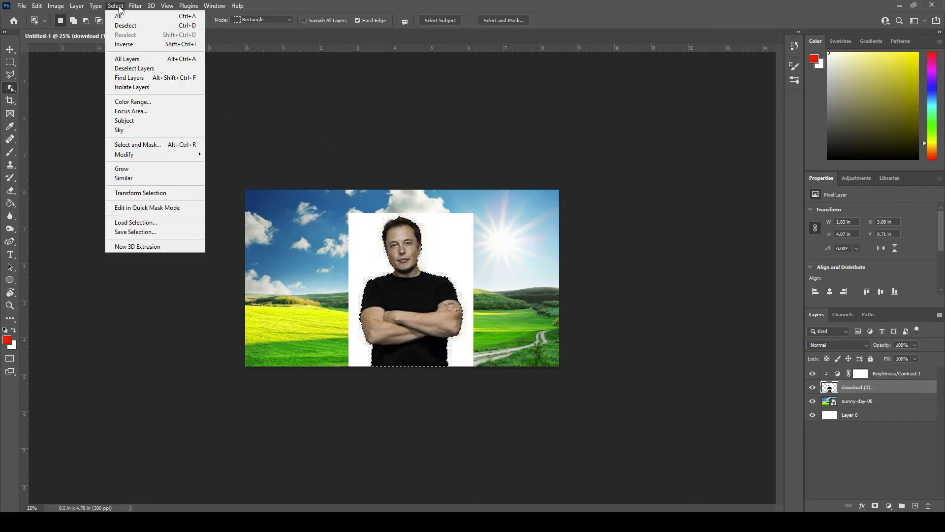
pyautogui.click(129, 45)
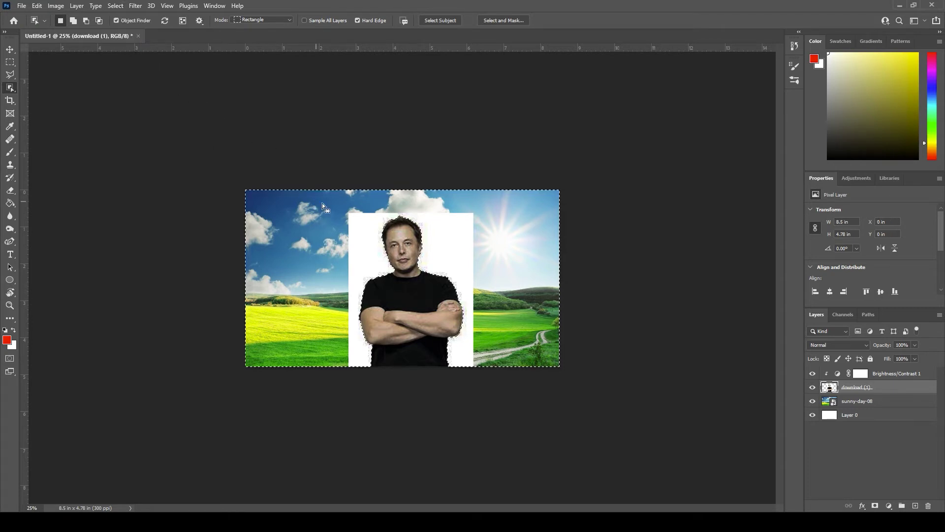
pyautogui.press('Delete')
pyautogui.hotkey('ctrl', 'd')
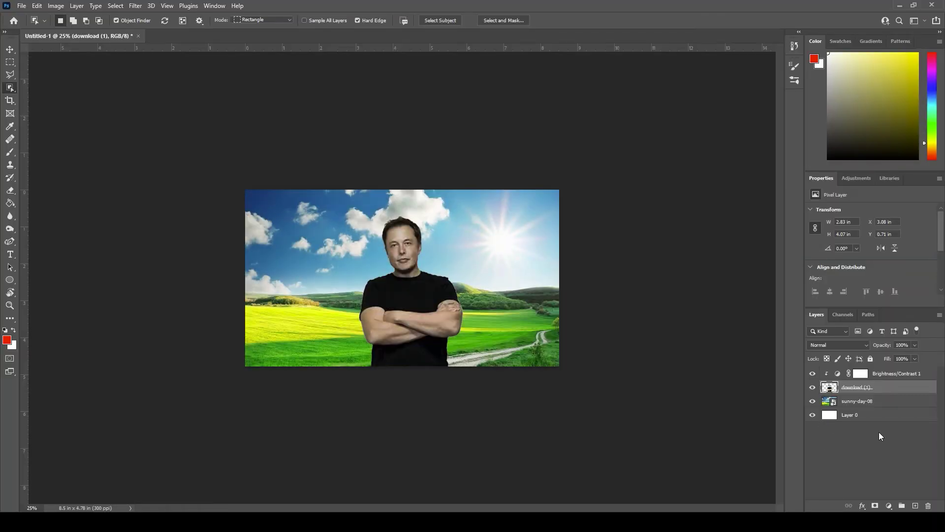
# - Preview different blend modes, such as Vivid Light, on the download (1) layer
pyautogui.click(865, 344)
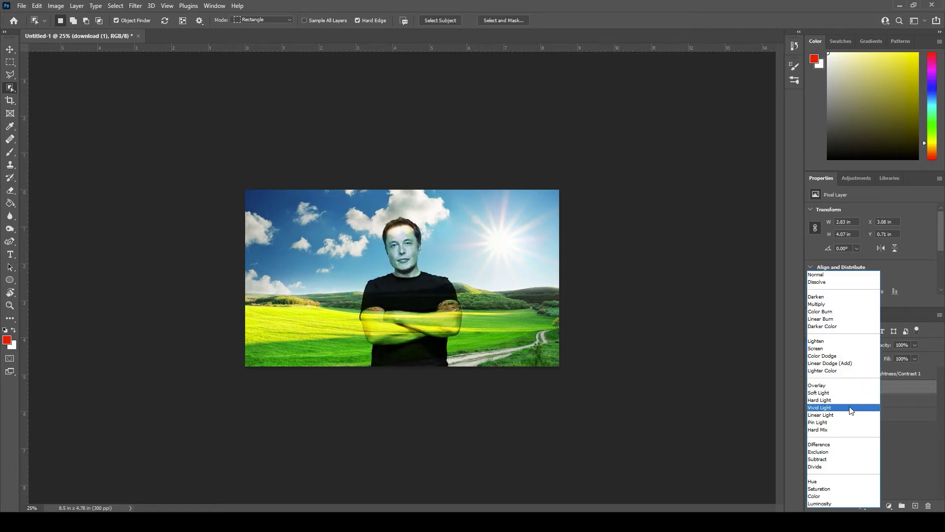
pyautogui.click(917, 453)
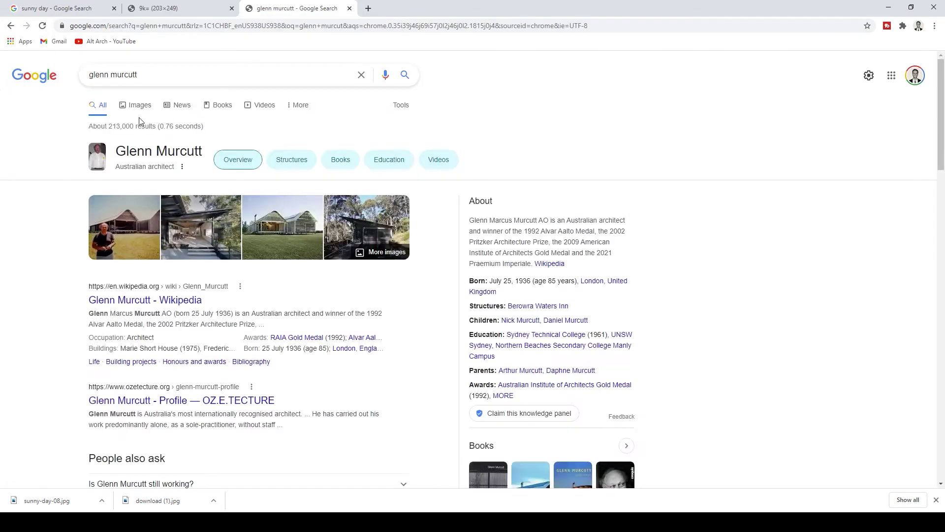
# - Browse the Google image results for glenn murcutt in Chrome, and place the red house photo 2.jpg above the portrait layer in Photoshop
pyautogui.click(139, 104)
pyautogui.scroll(-5, 473, 266)
pyautogui.scroll(5, 473, 266)
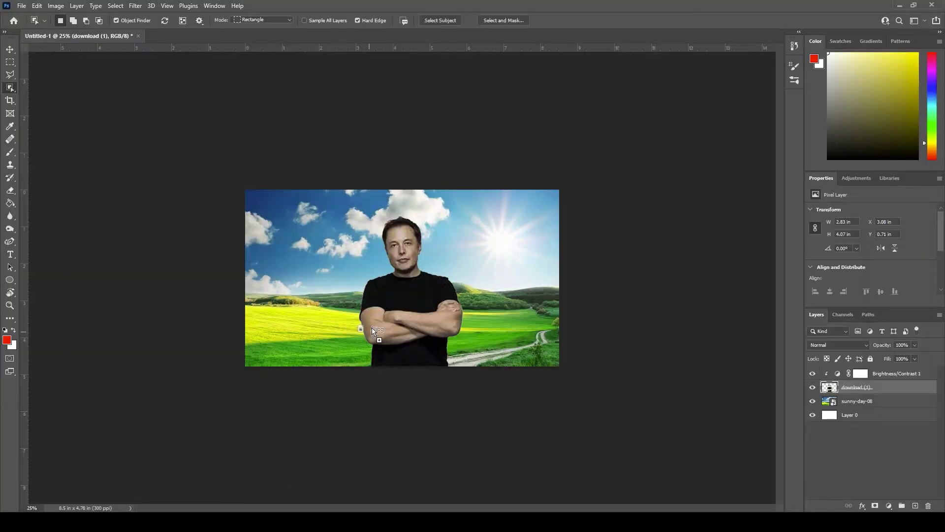
pyautogui.moveTo(376, 329); pyautogui.dragTo(363, 274)
pyautogui.moveTo(363, 274); pyautogui.dragTo(351, 290)
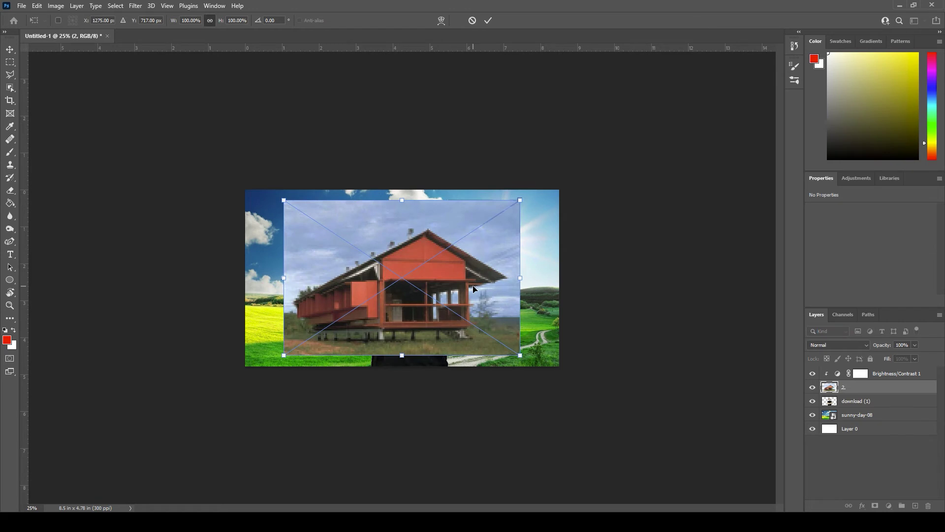
pyautogui.press('Return')
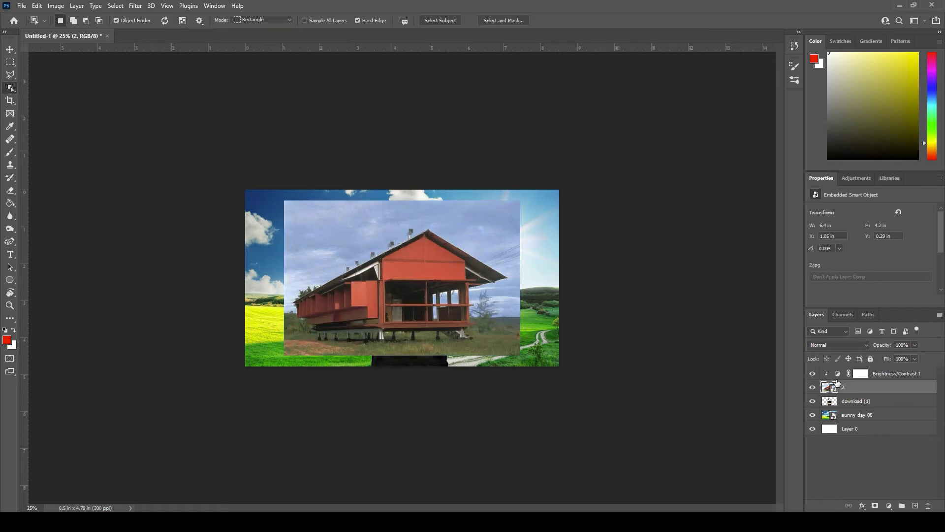
# - Delete the Brightness/Contrast 1 adjustment layer
pyautogui.click(882, 375)
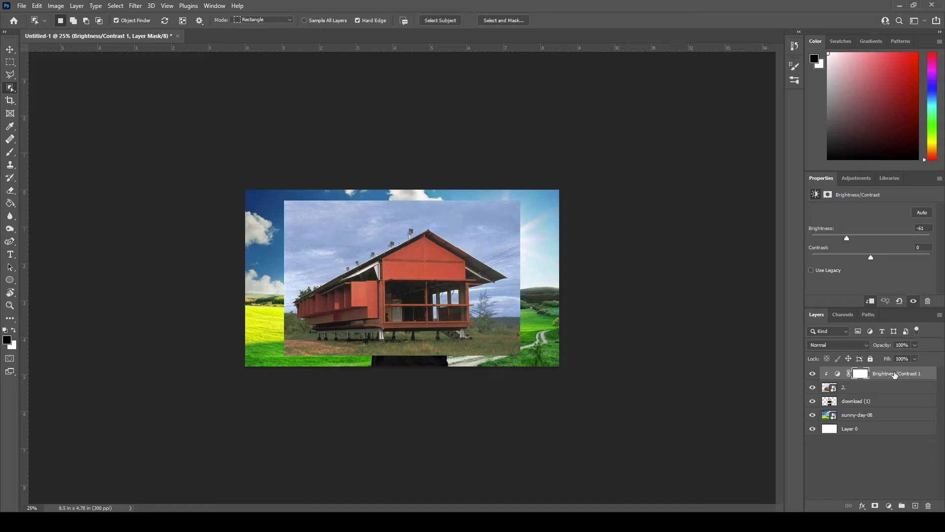
pyautogui.click(890, 375)
pyautogui.moveTo(878, 375); pyautogui.dragTo(929, 506)
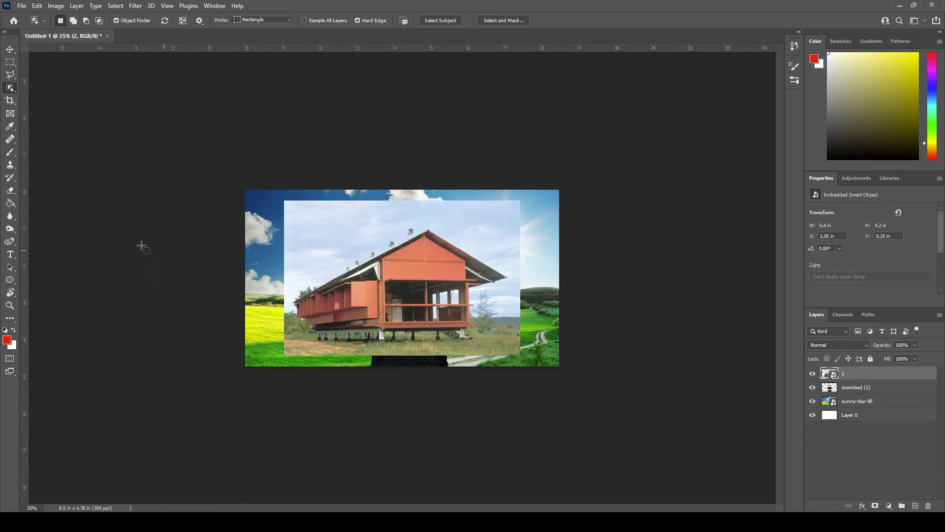
# - Select the house on layer 2 with the Object Selection tool, invert the selection and try to delete the surroundings
pyautogui.click(10, 89)
pyautogui.moveTo(284, 199); pyautogui.dragTo(530, 352)
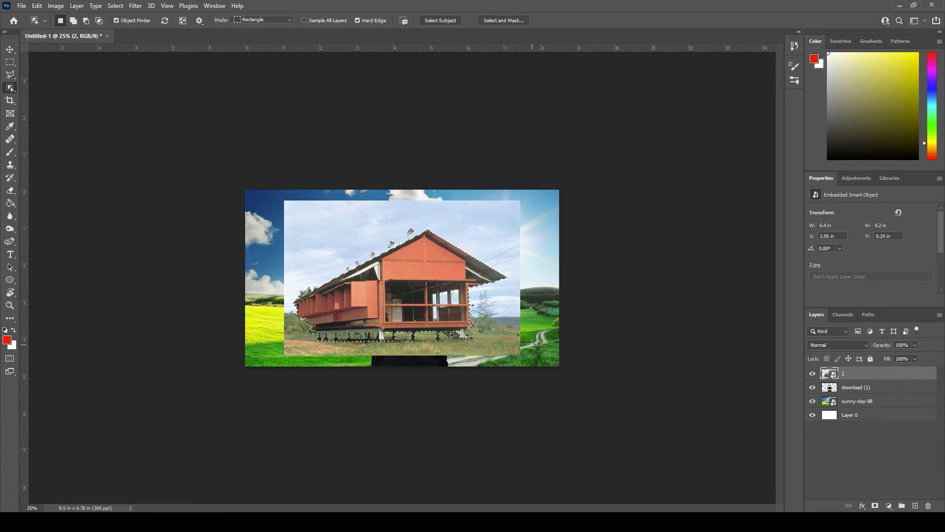
pyautogui.click(115, 5)
pyautogui.click(129, 47)
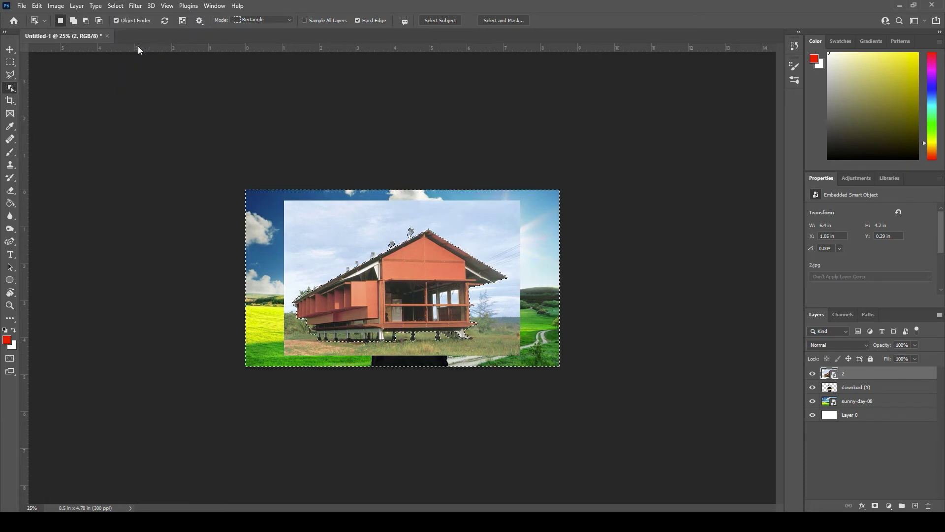
pyautogui.press('Delete')
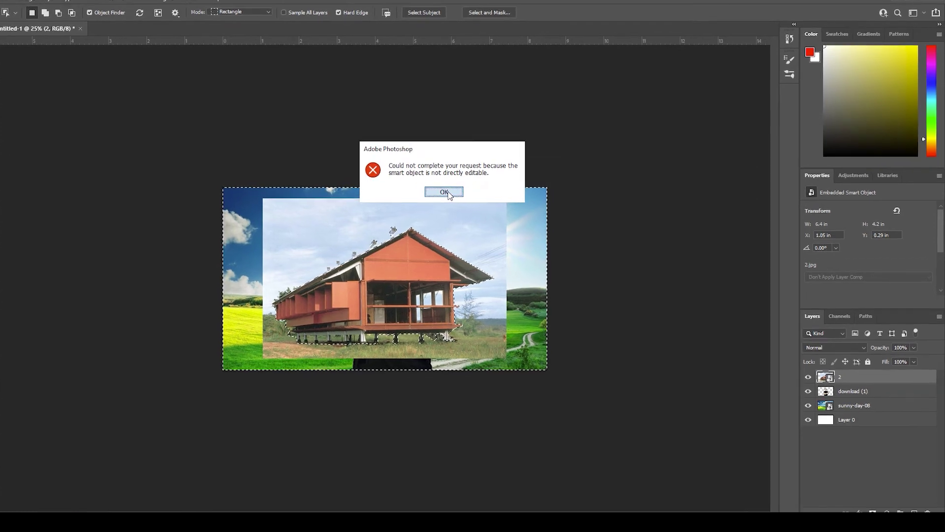
pyautogui.click(444, 192)
# - Rasterize layer 2, delete the selected surroundings of the house and clear the selection
pyautogui.rightClick(865, 379)
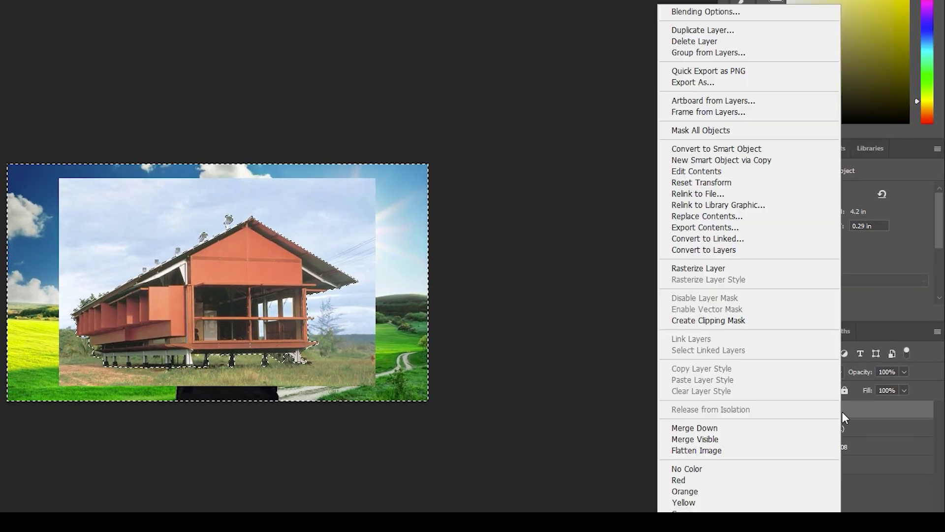
pyautogui.click(713, 269)
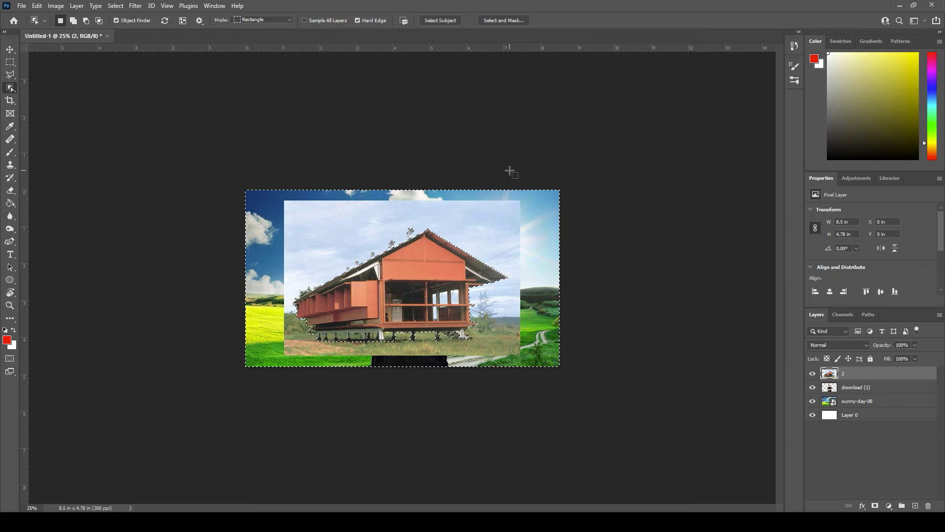
pyautogui.press('Delete')
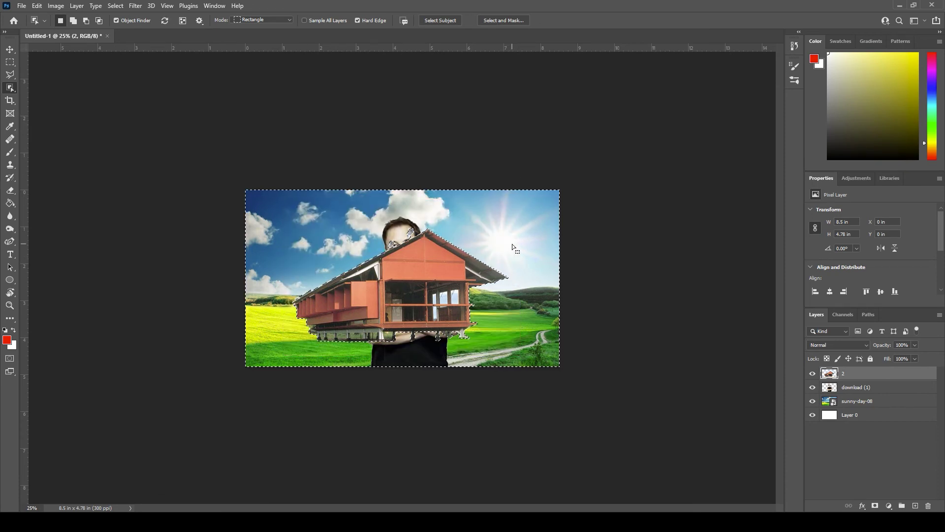
pyautogui.hotkey('ctrl', 'd')
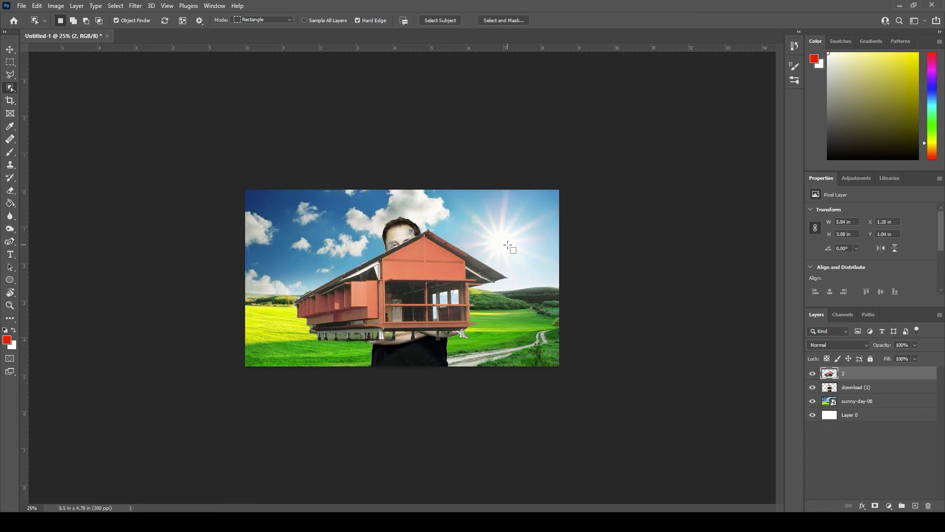
# - Reorder layer 2 below download (1) and move the house behind the man, centered at about X 1077 px, Y 674 px
pyautogui.press('v')
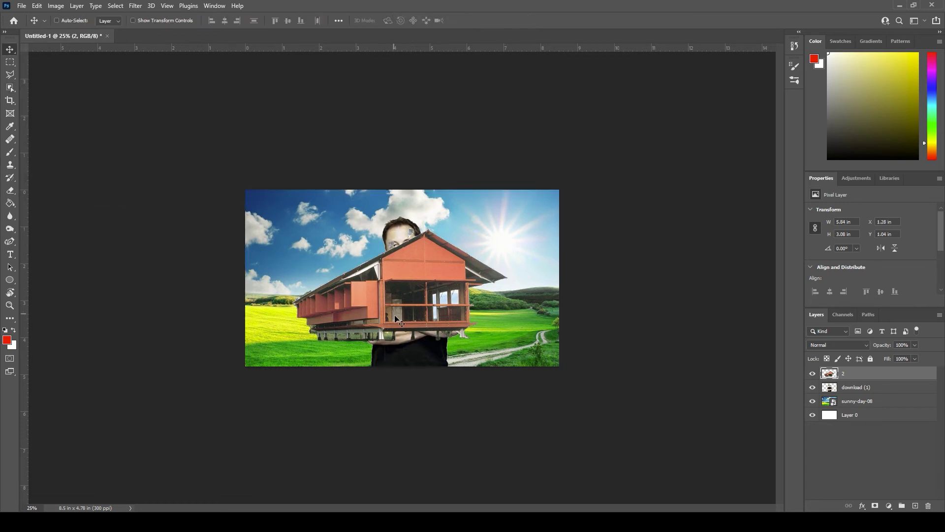
pyautogui.moveTo(397, 313); pyautogui.dragTo(354, 317)
pyautogui.moveTo(856, 376); pyautogui.dragTo(861, 392)
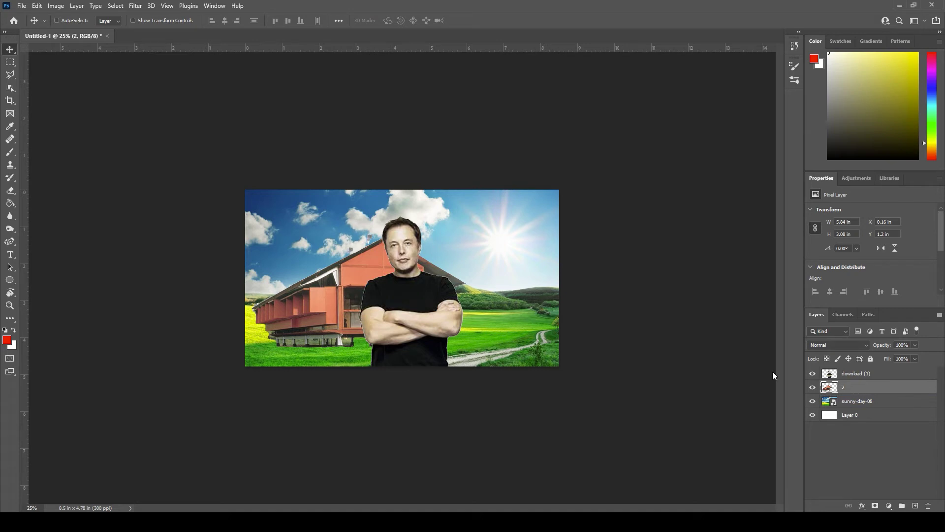
pyautogui.moveTo(343, 300); pyautogui.dragTo(362, 282)
# - Draw a rectangular marquee selection about 6.89 by 4.01 in around the house on layer 2
pyautogui.hotkey('ctrl', 't')
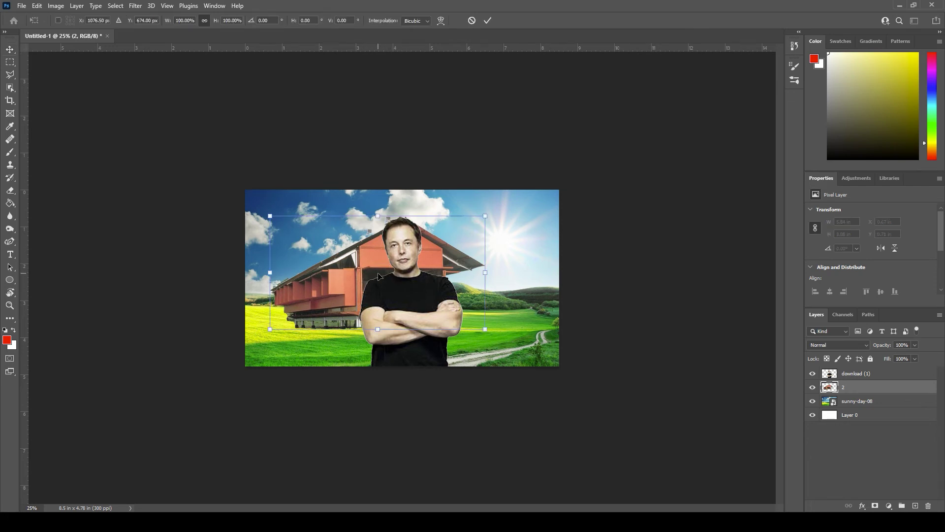
pyautogui.press('Return')
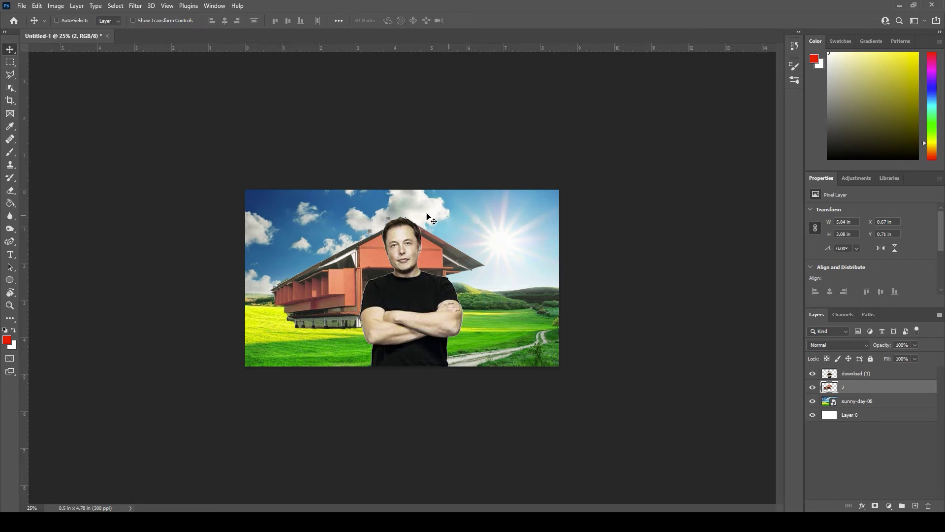
pyautogui.click(11, 65)
pyautogui.moveTo(256, 193); pyautogui.dragTo(512, 342)
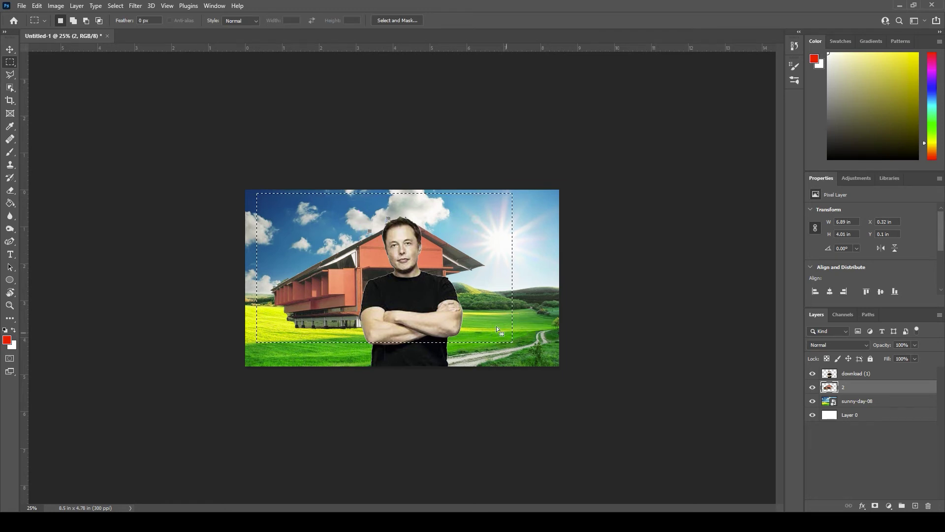
# - Free-transform the selected house to about 52%, centered near X 666 px, Y 950 px on the grass beside the man, and deselect
pyautogui.rightClick(440, 245)
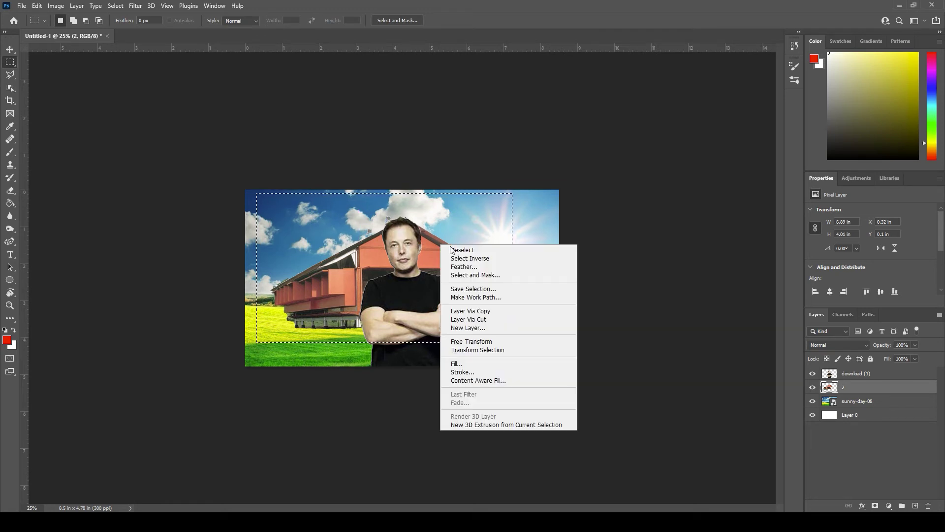
pyautogui.click(489, 341)
pyautogui.moveTo(512, 191); pyautogui.dragTo(355, 298)
pyautogui.moveTo(305, 326); pyautogui.dragTo(312, 335)
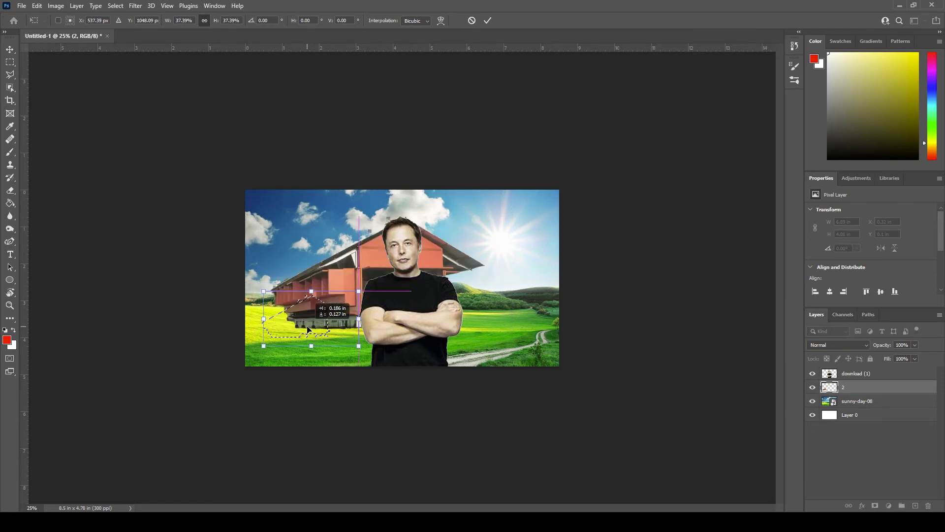
pyautogui.moveTo(358, 290); pyautogui.dragTo(381, 281)
pyautogui.moveTo(320, 315); pyautogui.dragTo(329, 313)
pyautogui.moveTo(387, 278); pyautogui.dragTo(400, 268)
pyautogui.moveTo(338, 296); pyautogui.dragTo(332, 294)
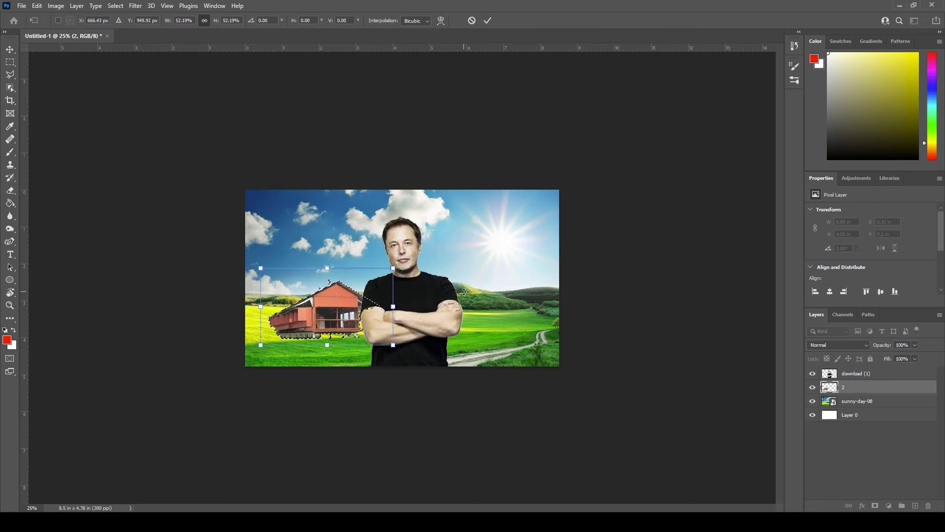
pyautogui.press('Return')
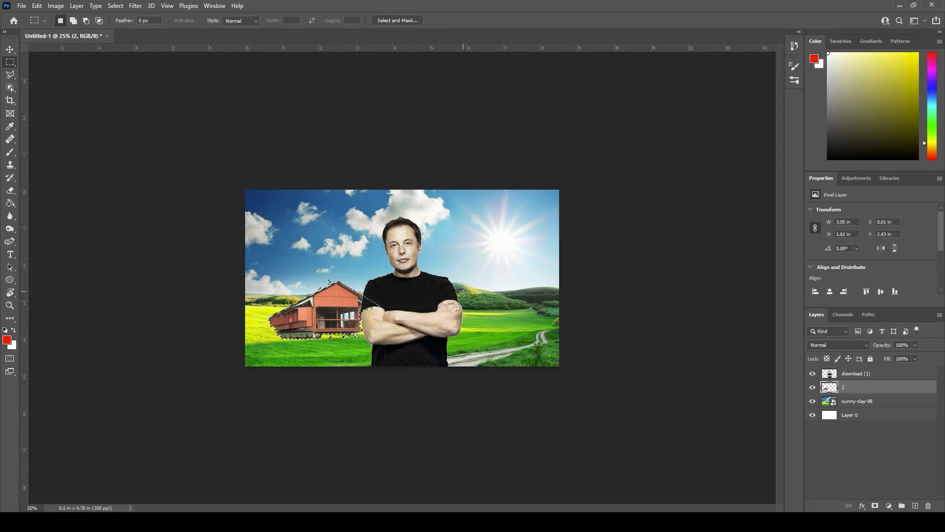
pyautogui.hotkey('ctrl', 'd')
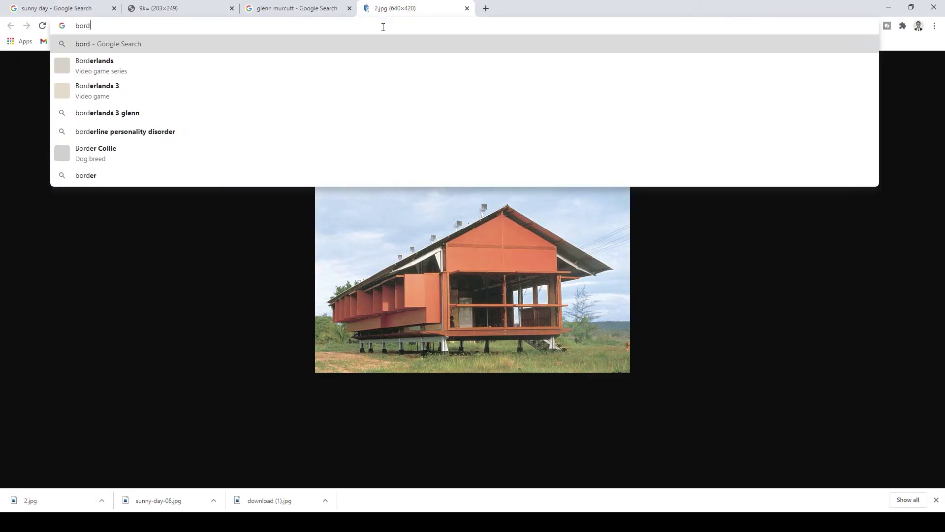
# - Switch to the web browser and search Google for "birds png" to get a bird image
pyautogui.write('s png')
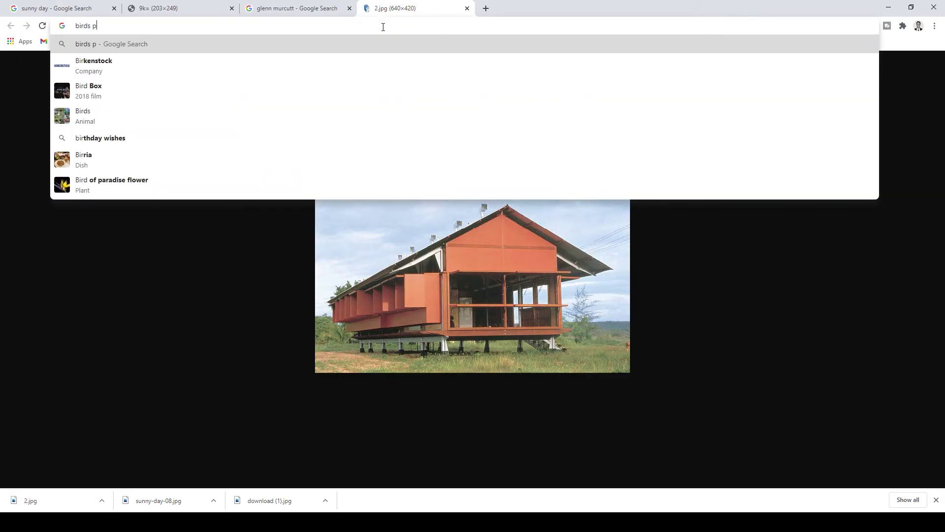
pyautogui.press('Return')
pyautogui.click(233, 127)
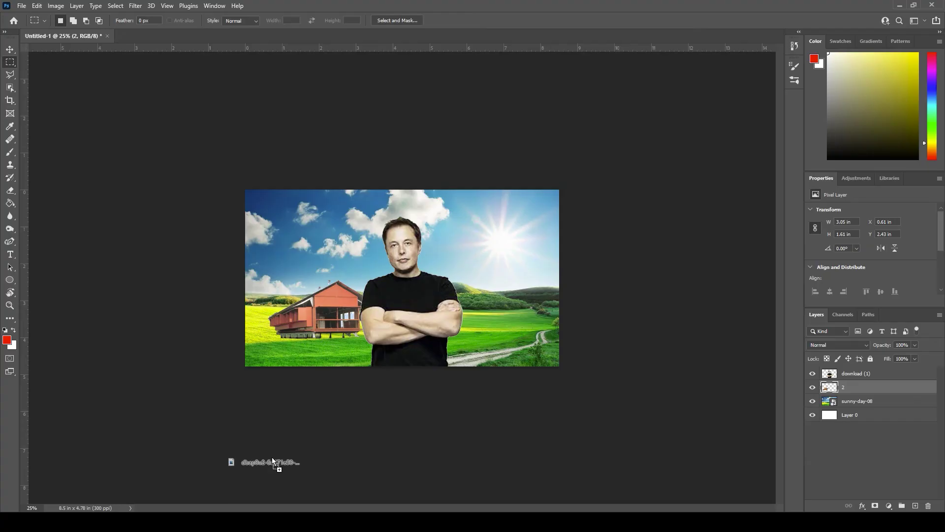
# - Place the downloaded birds image in the Photoshop composition, scaled to about 17% and centered over the sun near X 2031 px, Y 446 px
pyautogui.moveTo(272, 457); pyautogui.dragTo(398, 287)
pyautogui.moveTo(383, 253); pyautogui.dragTo(419, 270)
pyautogui.moveTo(418, 269); pyautogui.dragTo(419, 270)
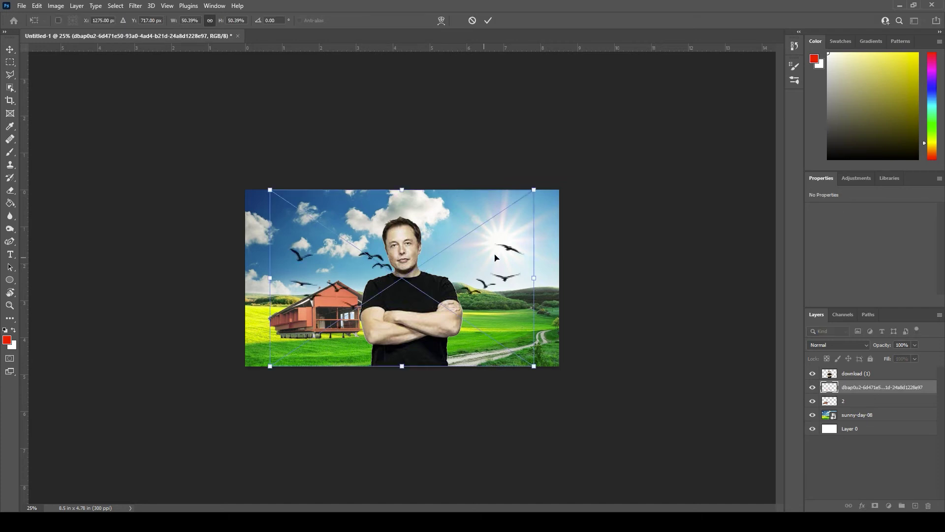
pyautogui.moveTo(269, 366); pyautogui.dragTo(440, 252)
pyautogui.moveTo(493, 233); pyautogui.dragTo(499, 258)
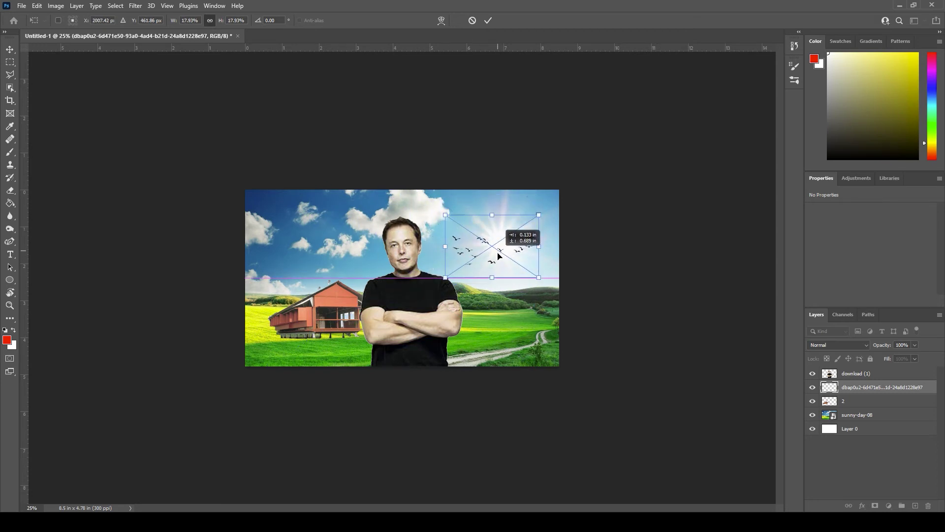
pyautogui.moveTo(445, 277); pyautogui.dragTo(450, 274)
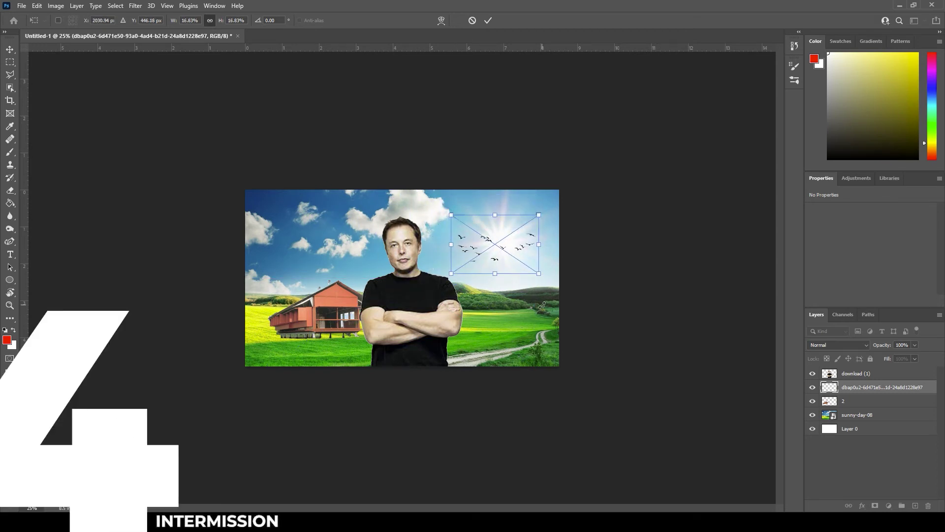
pyautogui.press('Return')
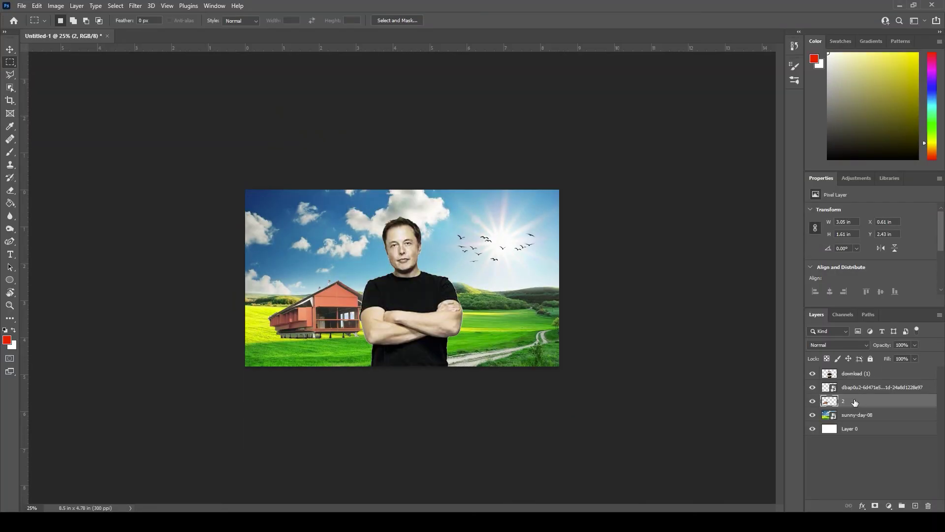
# - Rename the sunny-day-08 layer to Background and layer 2 to House
pyautogui.doubleClick(859, 416)
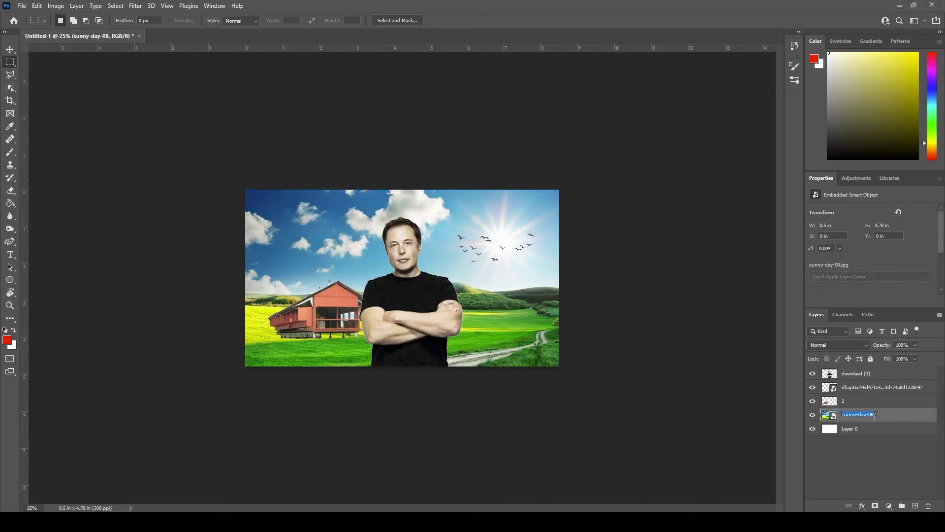
pyautogui.write('Background')
pyautogui.press('Return')
pyautogui.doubleClick(844, 401)
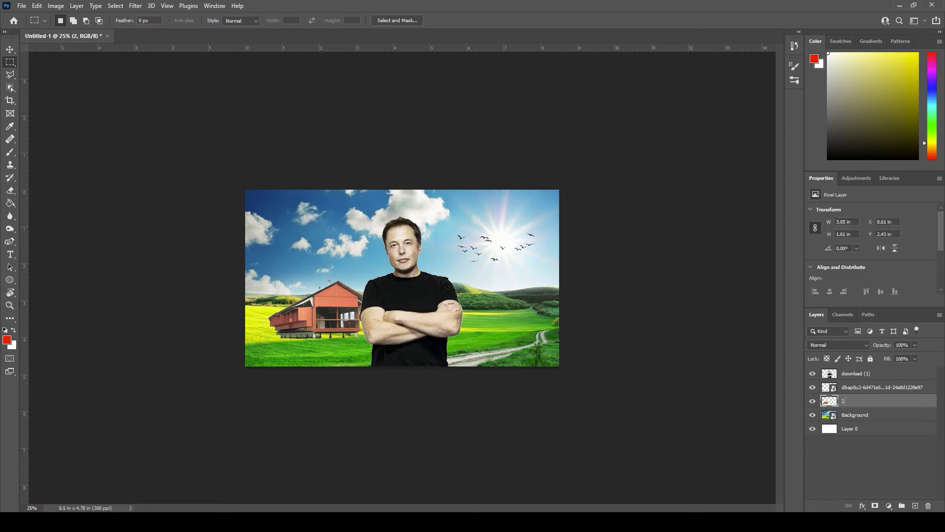
pyautogui.press('Return')
# - Rename the birds image layer to Birds and the download (1) layer to Elon
pyautogui.doubleClick(886, 388)
pyautogui.write('Birds')
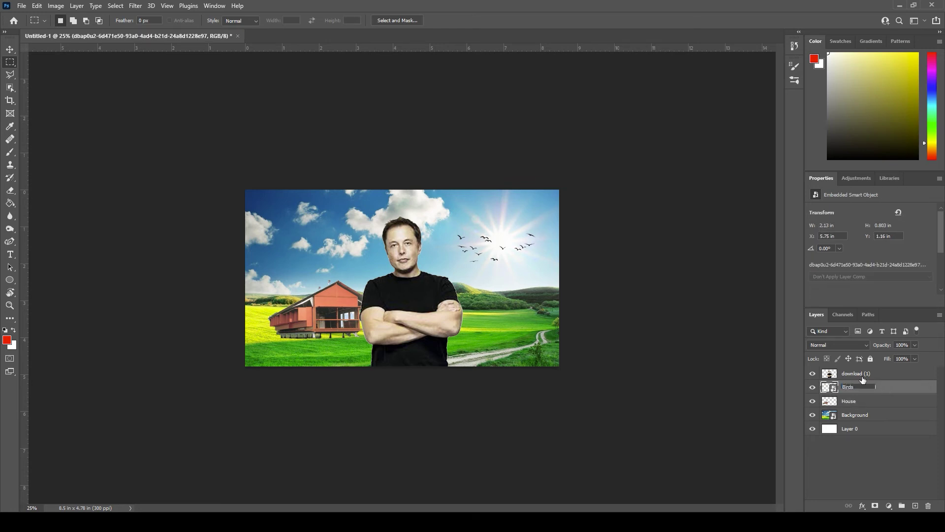
pyautogui.doubleClick(859, 373)
pyautogui.write('Elon')
pyautogui.press('Return')
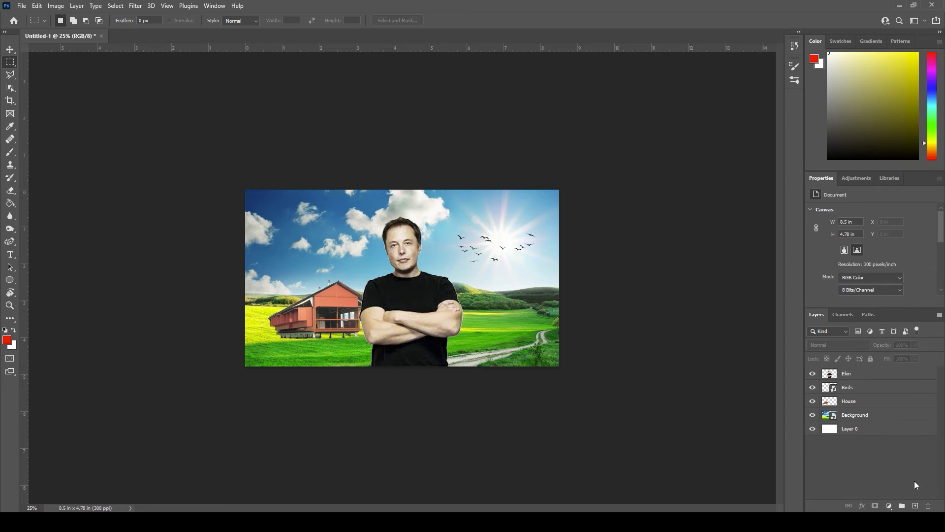
# - Examine the blend modes available for the House layer
pyautogui.click(865, 404)
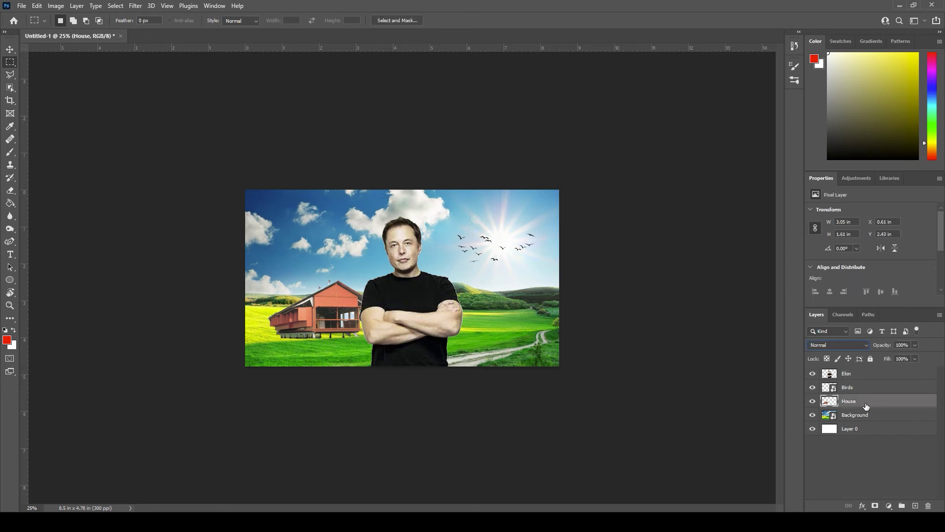
pyautogui.click(843, 344)
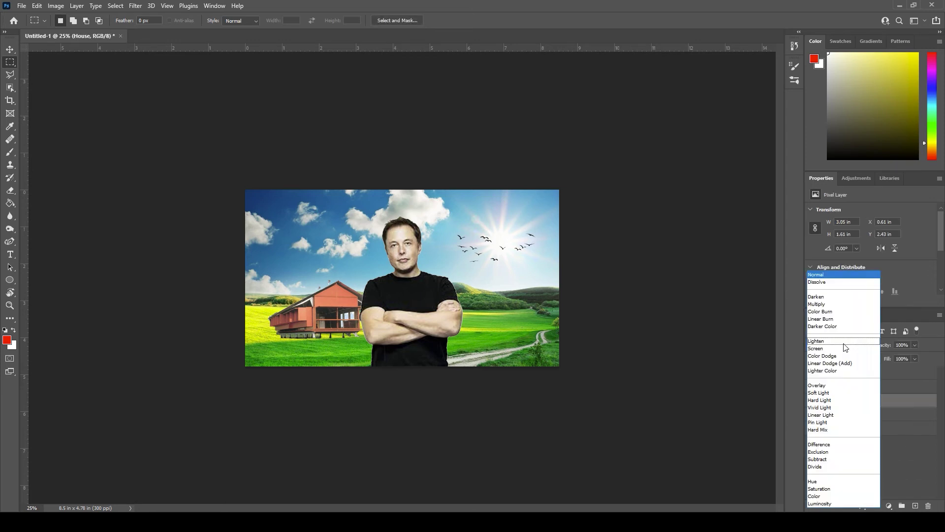
pyautogui.click(831, 320)
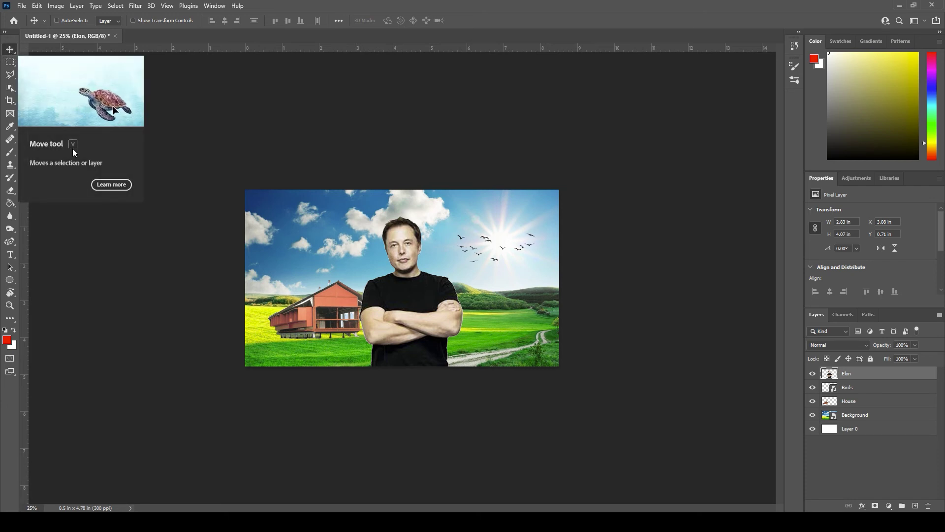
pyautogui.click(7, 64)
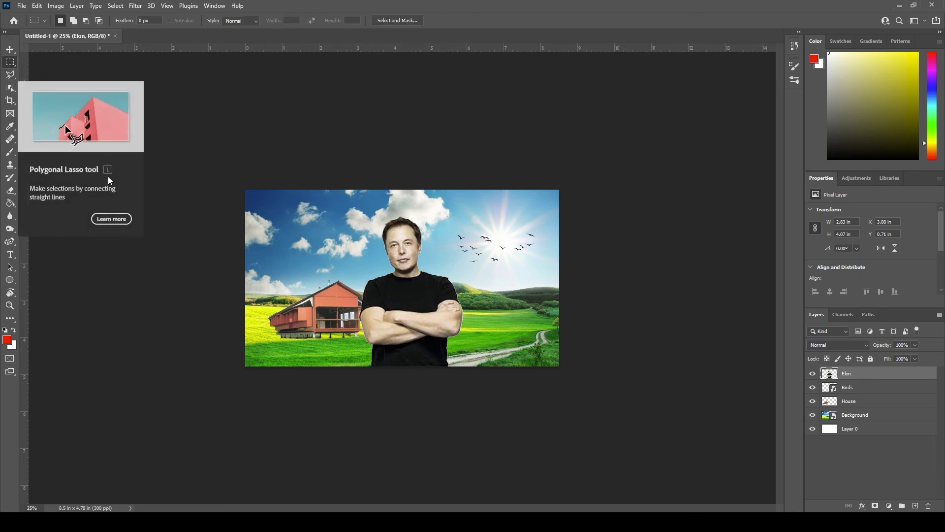
pyautogui.press('v')
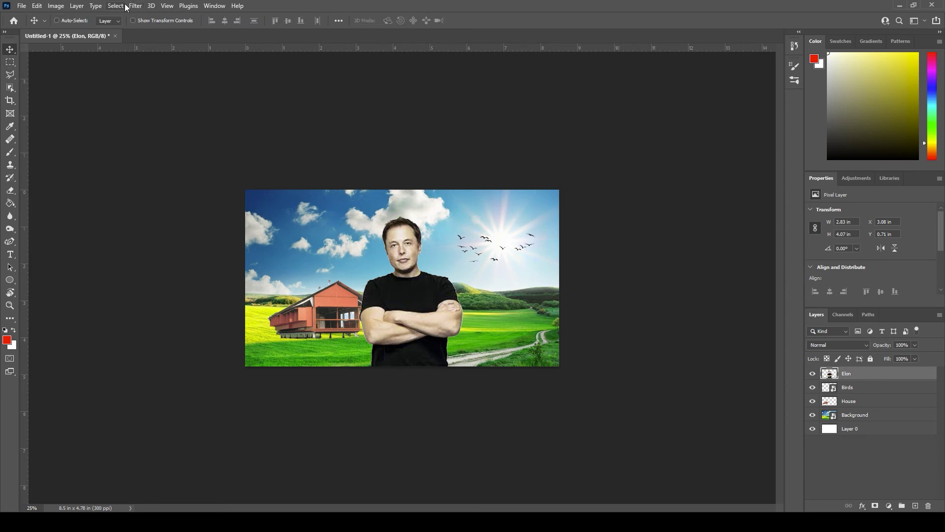
pyautogui.click(55, 7)
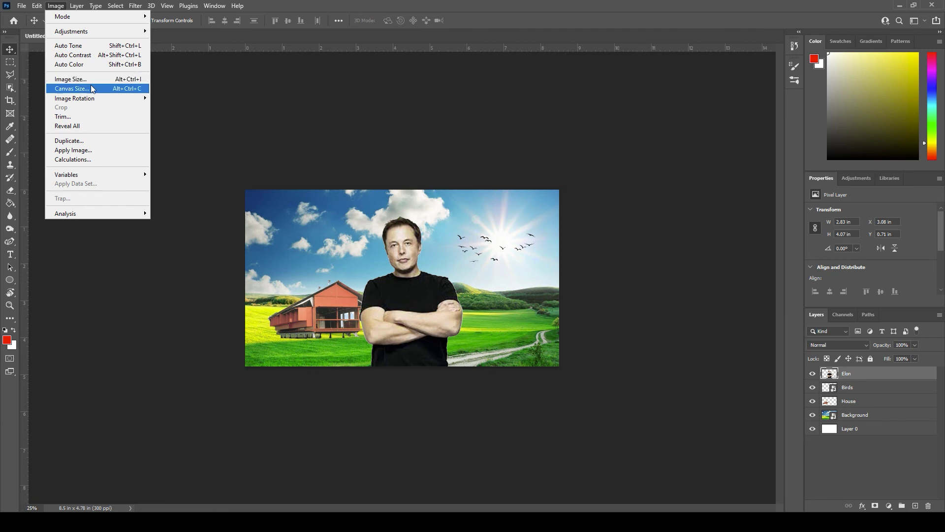
pyautogui.moveTo(115, 6)
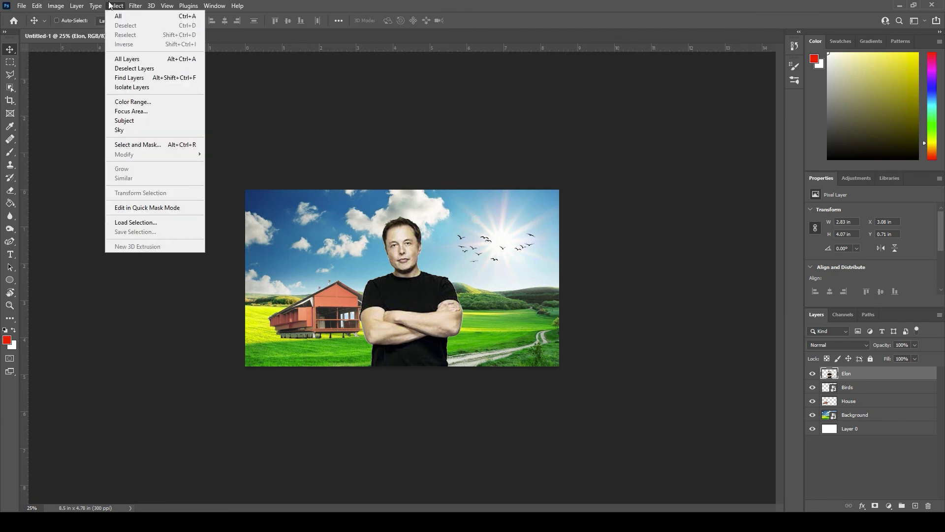
pyautogui.click(285, 131)
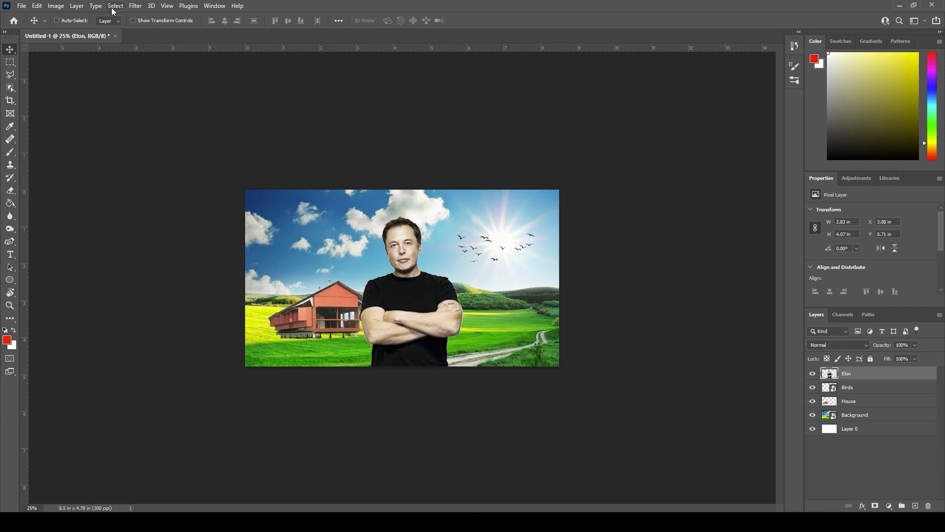
pyautogui.click(136, 5)
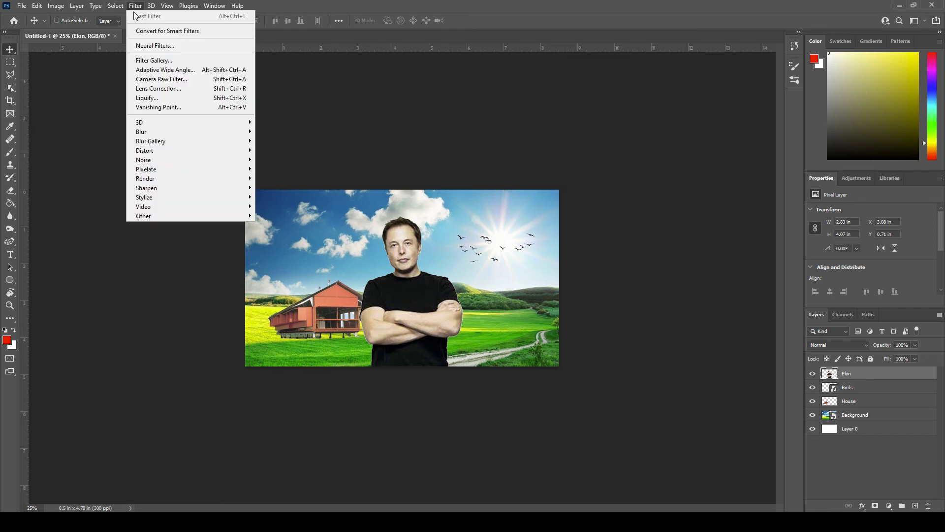
pyautogui.click(346, 89)
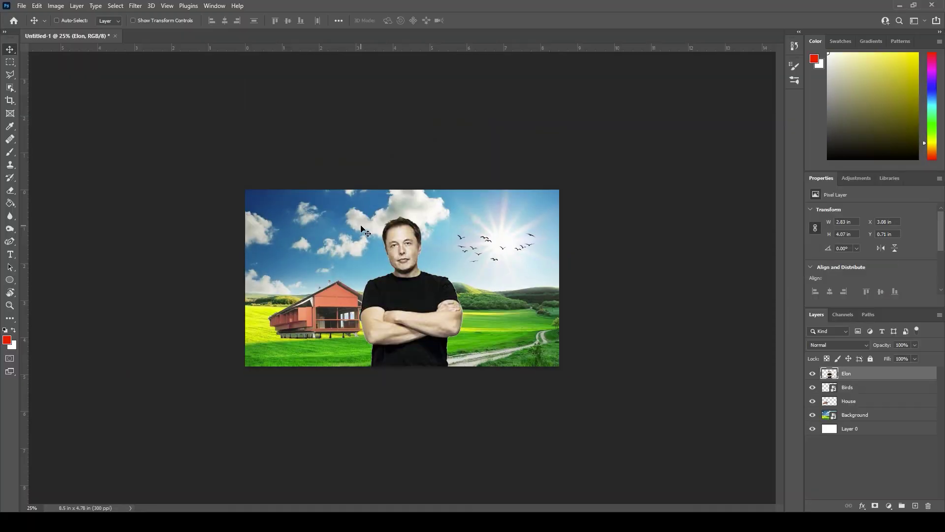
# - Save the composition to the Desktop as Elons House in Photoshop (PSD) format
pyautogui.click(21, 7)
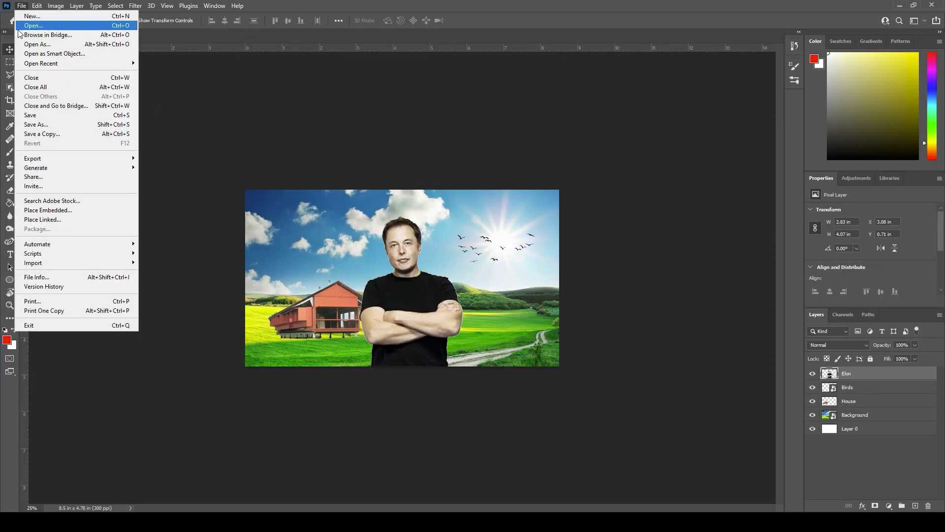
pyautogui.click(44, 115)
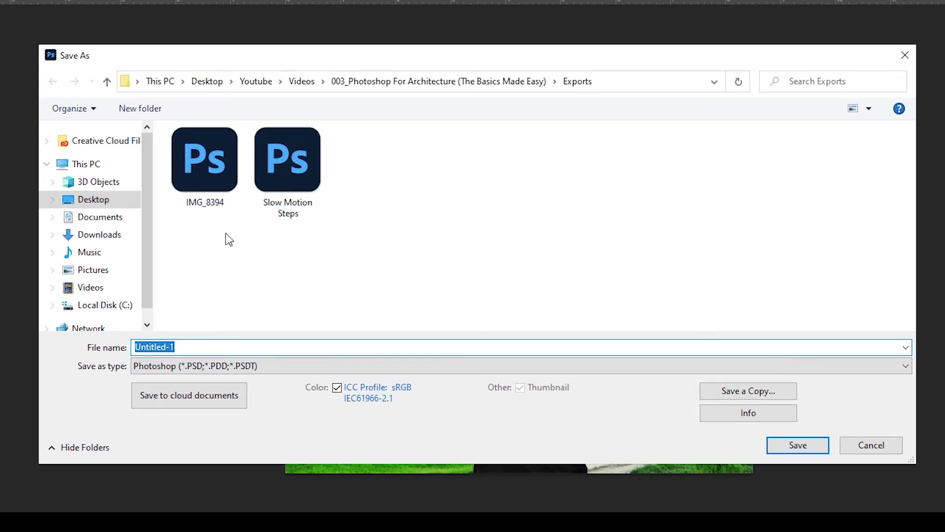
pyautogui.click(122, 203)
pyautogui.click(219, 344)
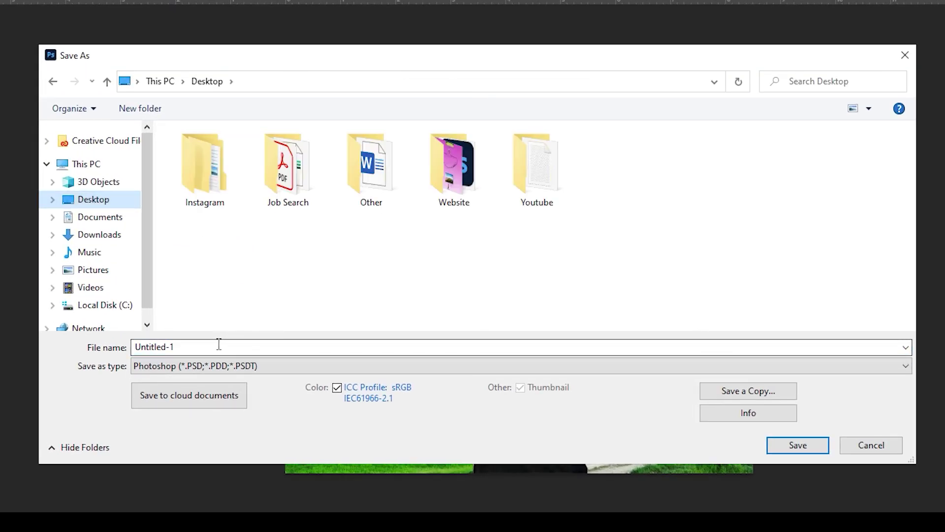
pyautogui.click(219, 345)
pyautogui.write('El')
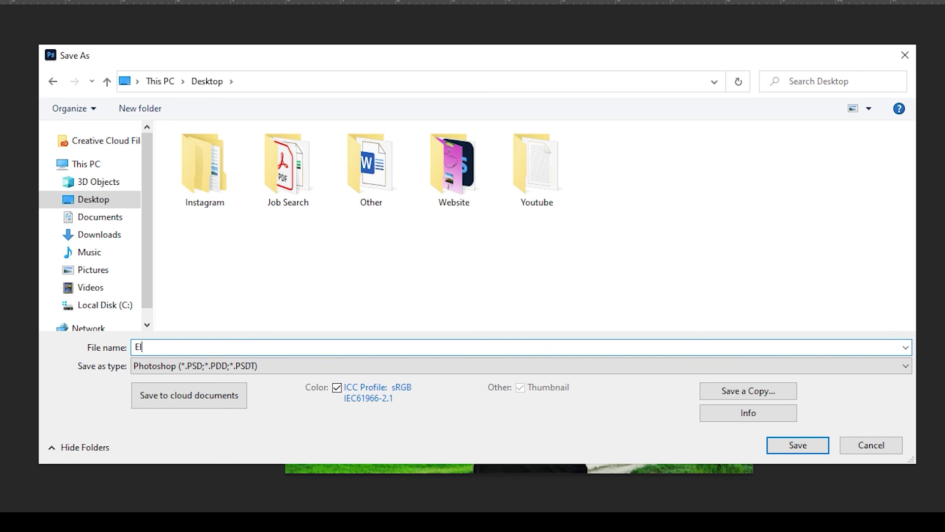
pyautogui.write('ons House')
pyautogui.click(214, 367)
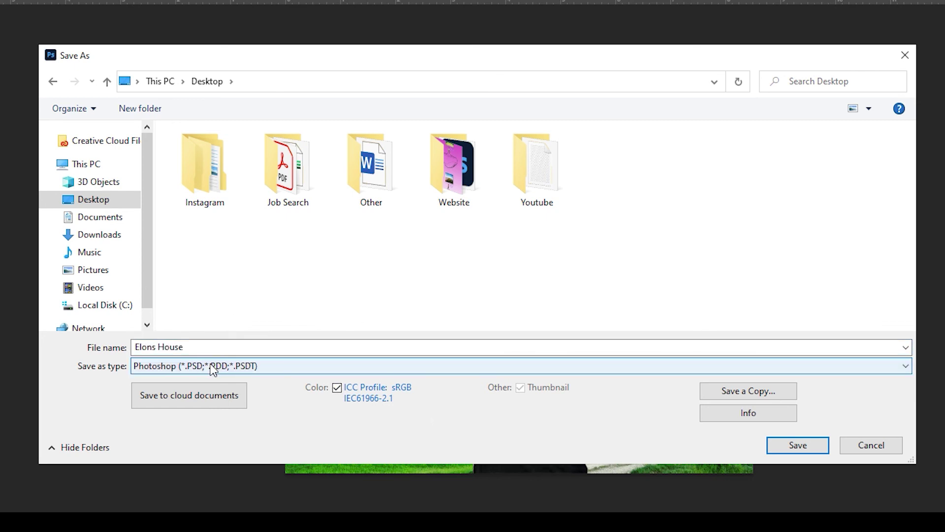
pyautogui.click(213, 367)
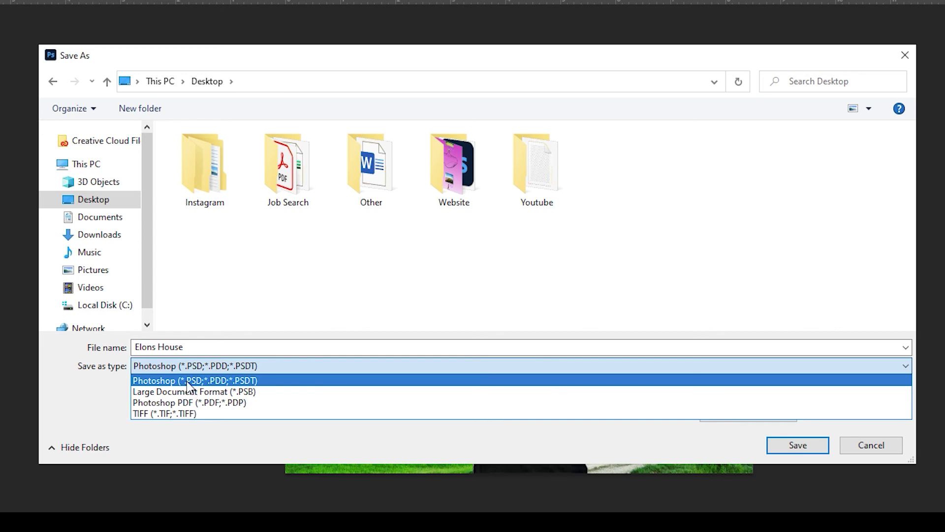
pyautogui.click(266, 363)
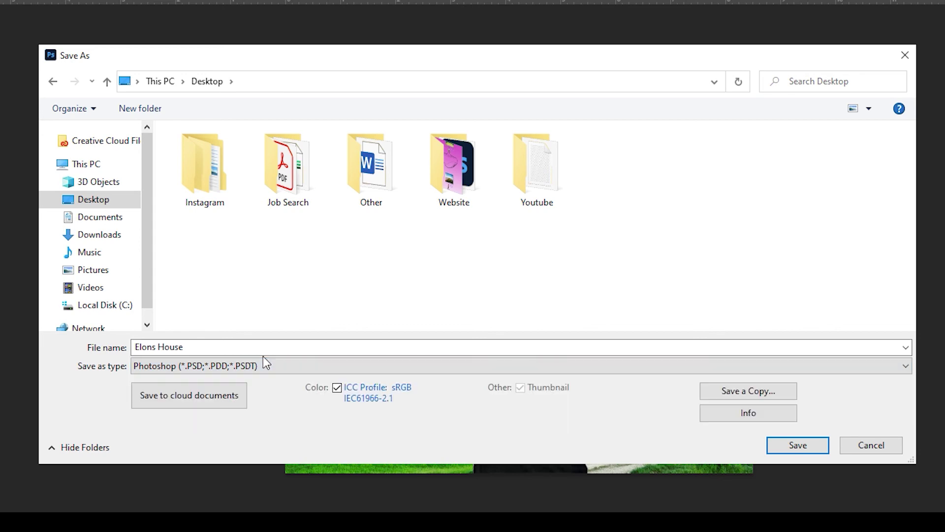
pyautogui.click(771, 446)
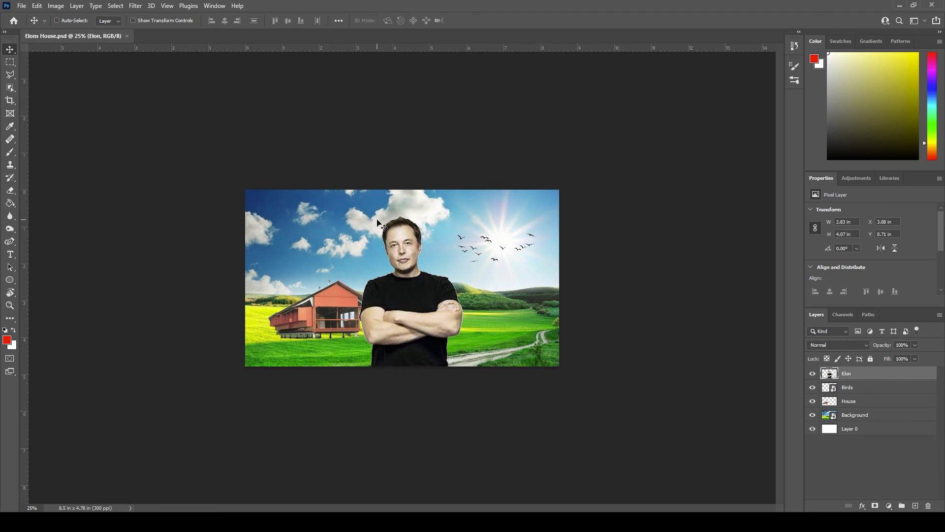
# - Save a JPEG copy named Elons House copy to the Desktop at maximum quality 12 with the Baseline (Standard) format option
pyautogui.click(22, 6)
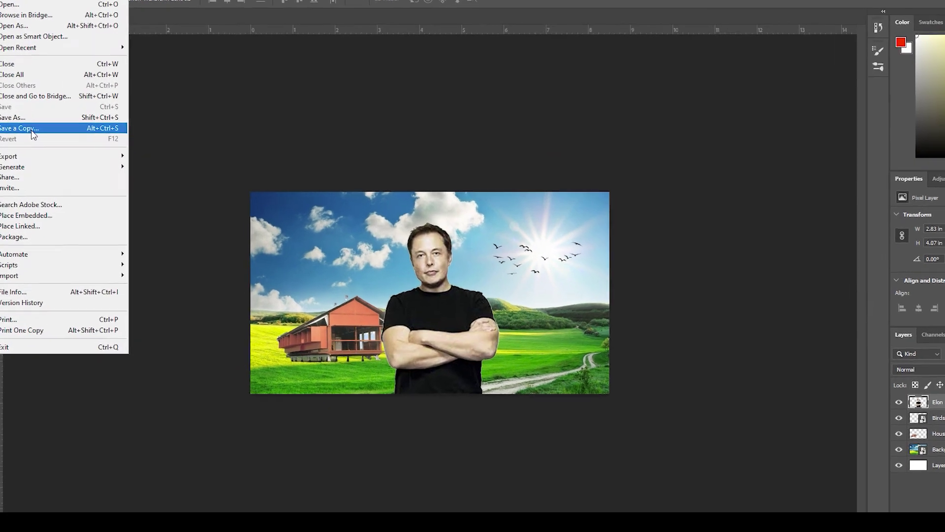
pyautogui.click(55, 135)
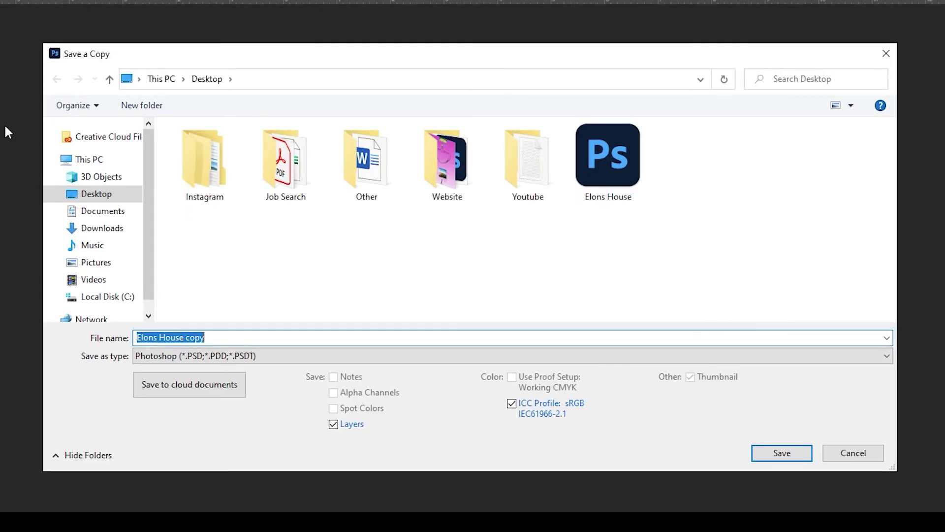
pyautogui.click(215, 356)
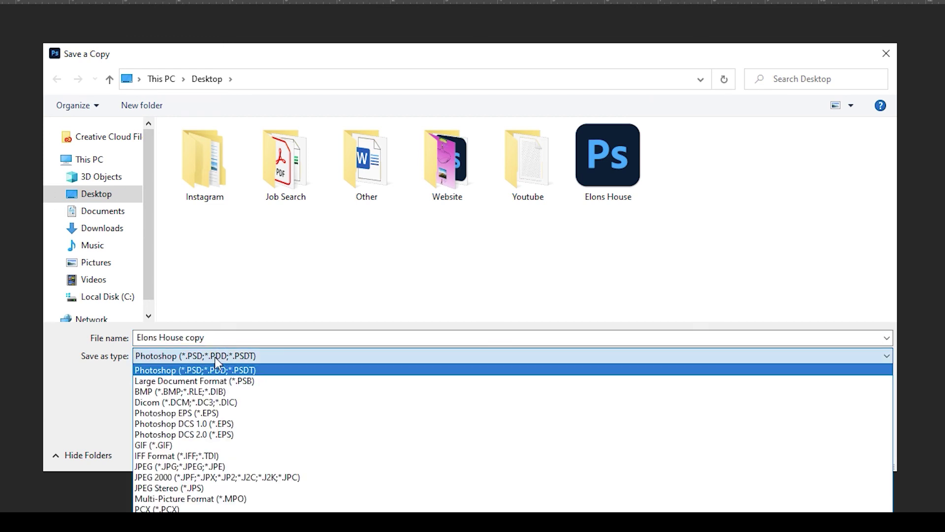
pyautogui.click(206, 466)
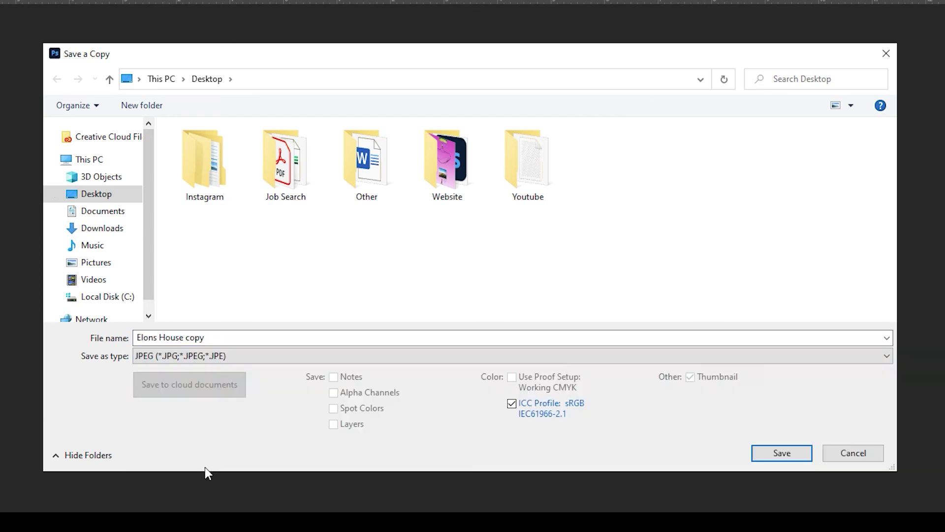
pyautogui.click(781, 452)
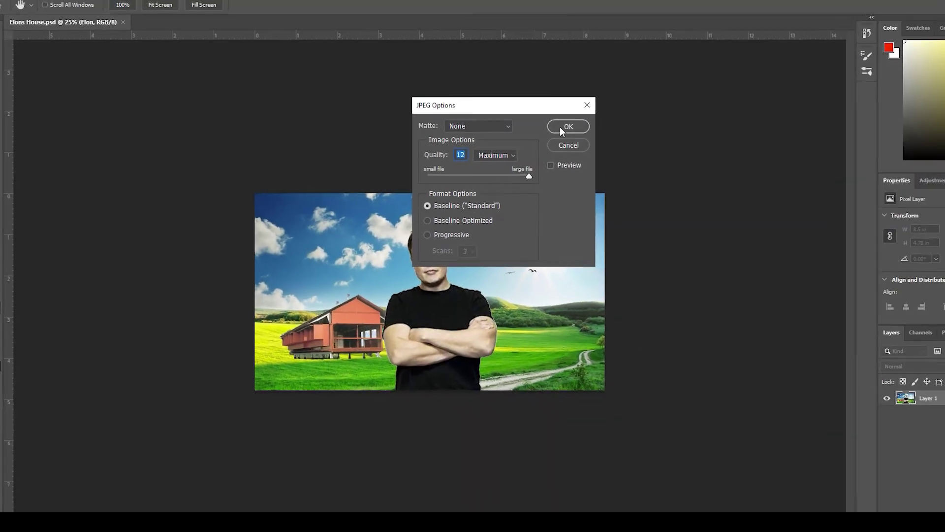
pyautogui.click(684, 119)
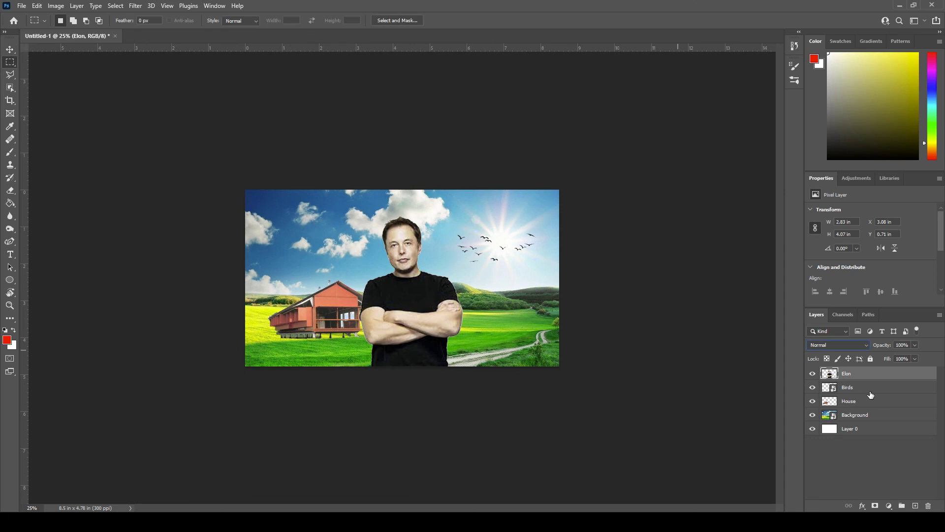
# - Select the Birds layer
pyautogui.click(867, 389)
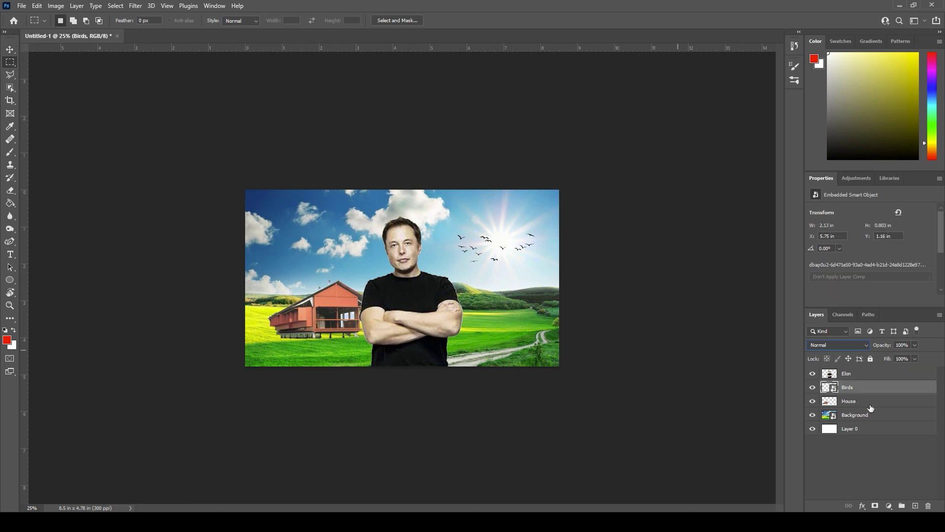